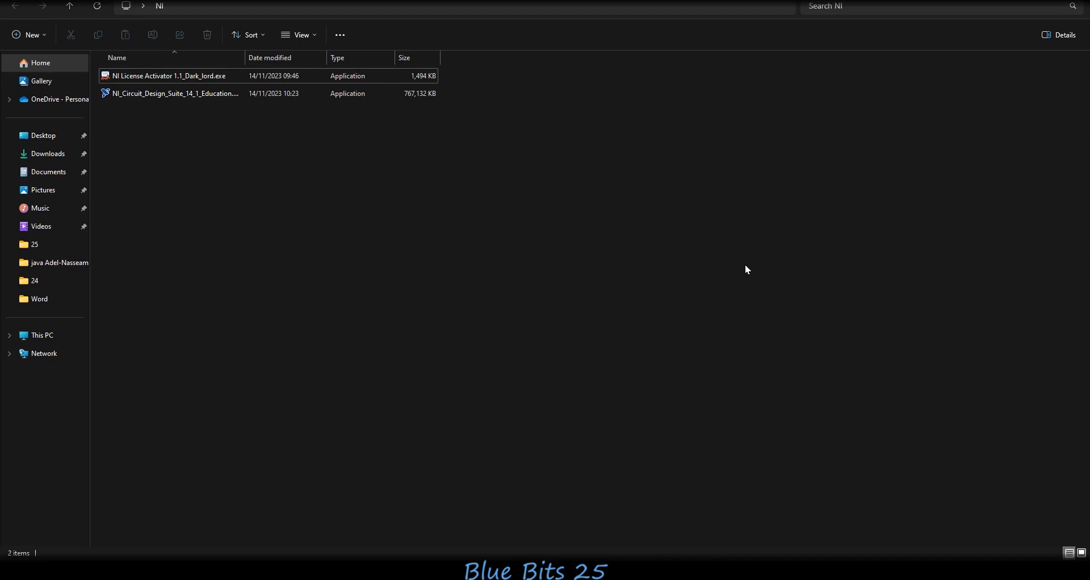
key("Down")
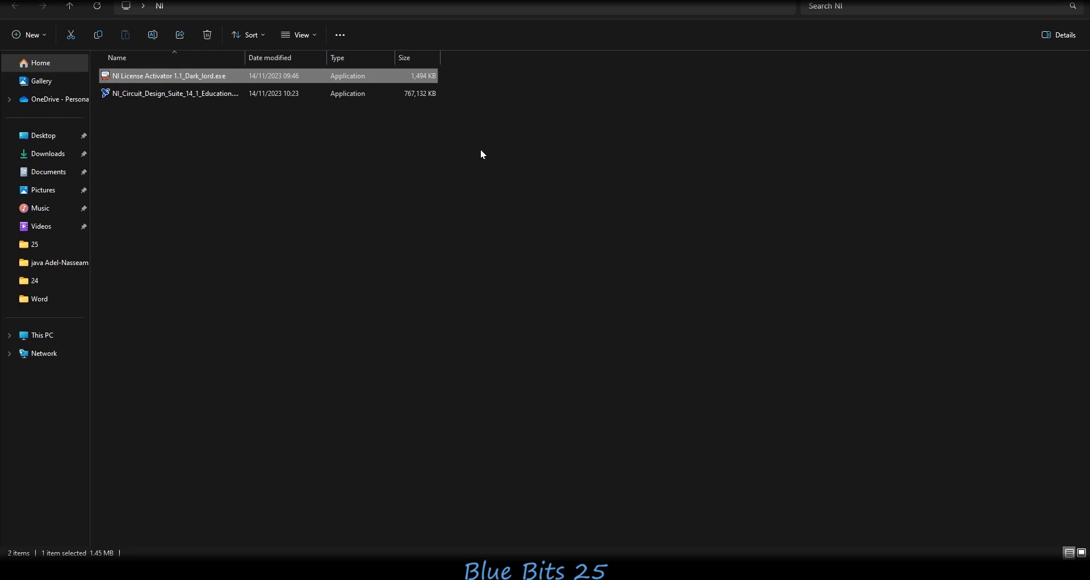
left_click(220, 95)
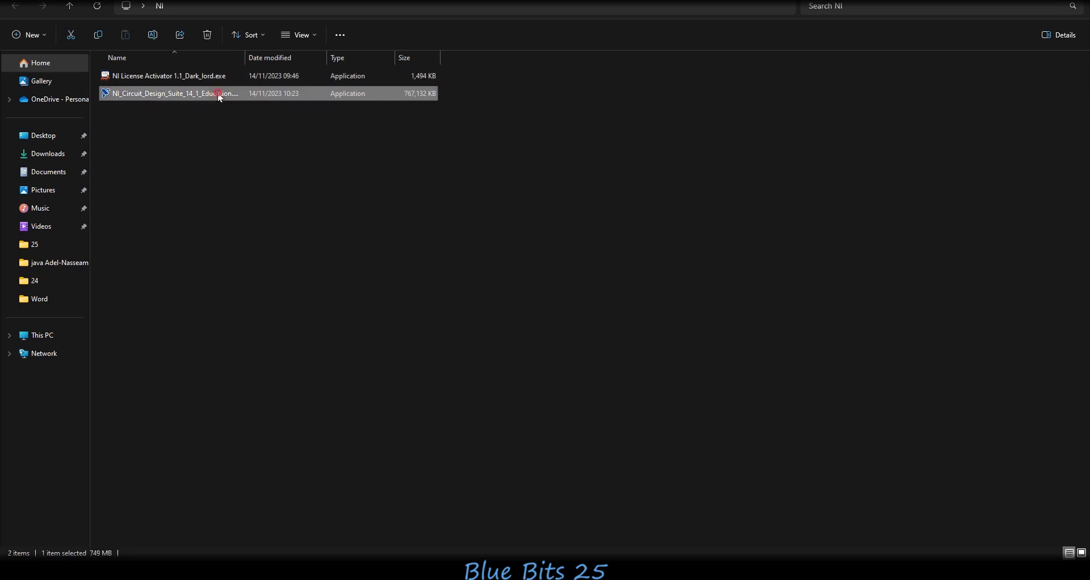
double_click(219, 95)
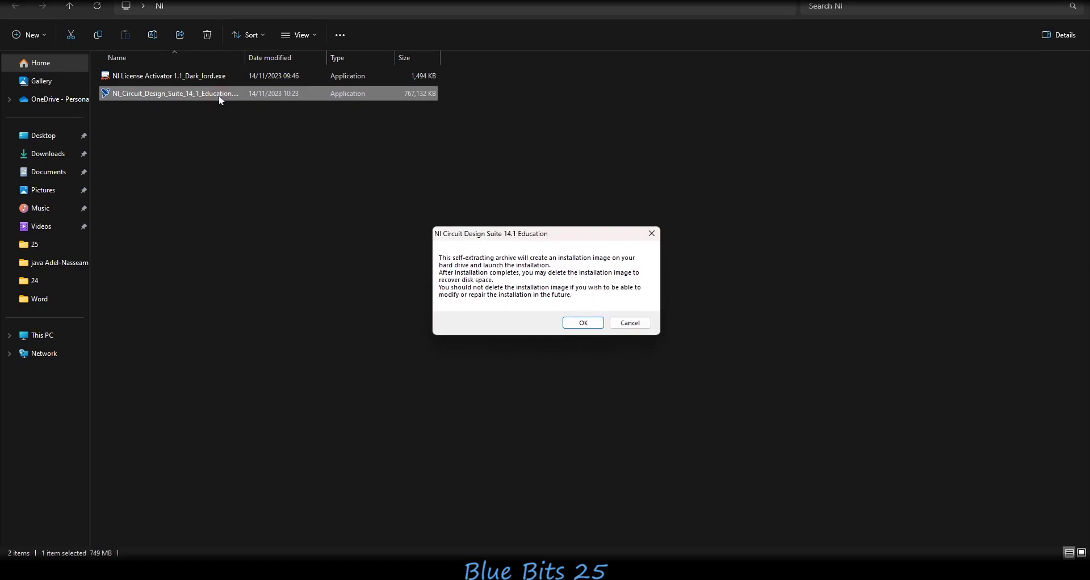
left_click(585, 323)
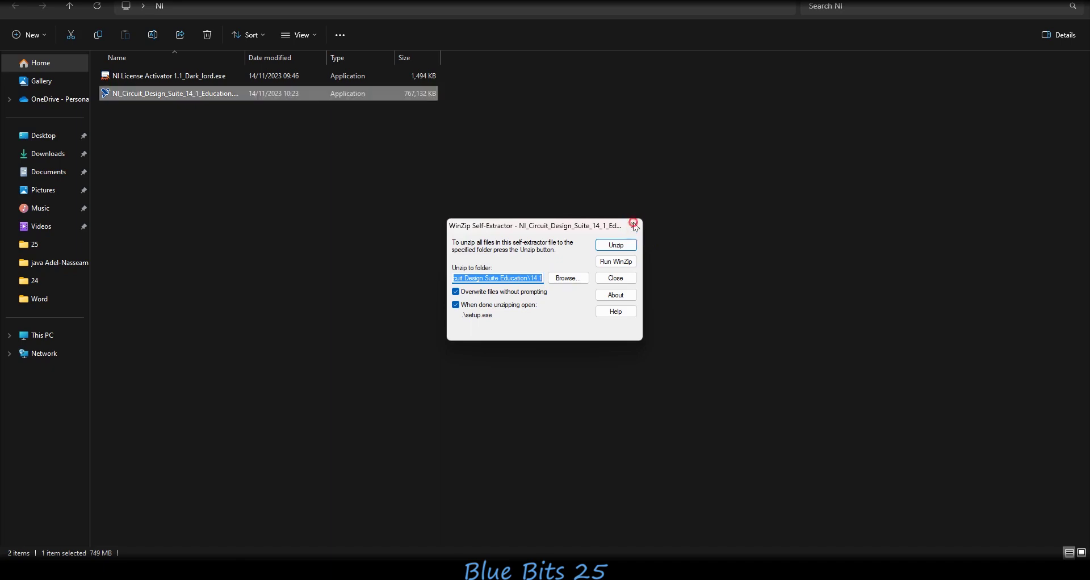
left_click(635, 226)
left_click(573, 209)
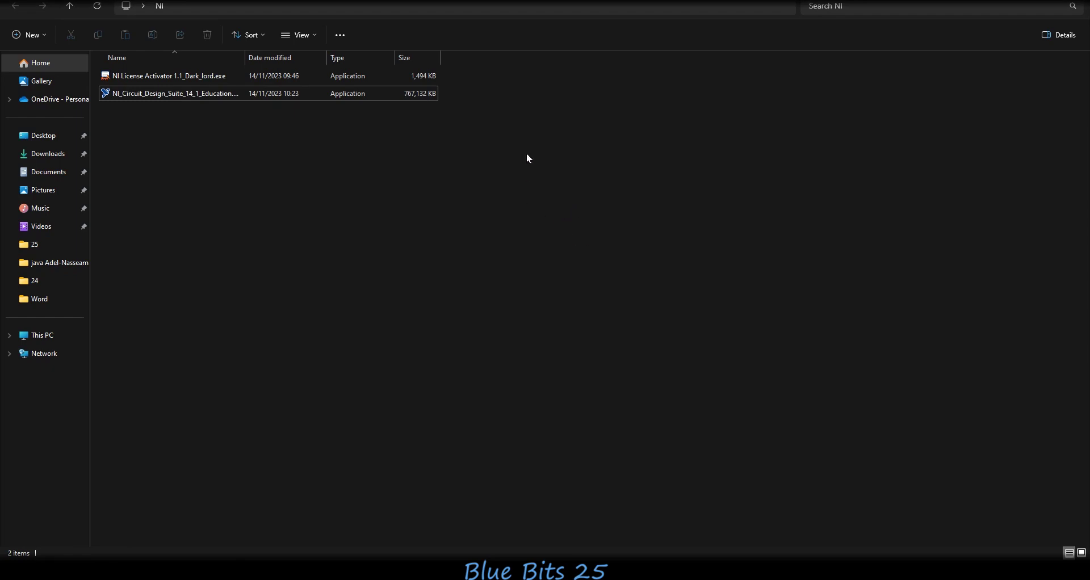
left_click(277, 97)
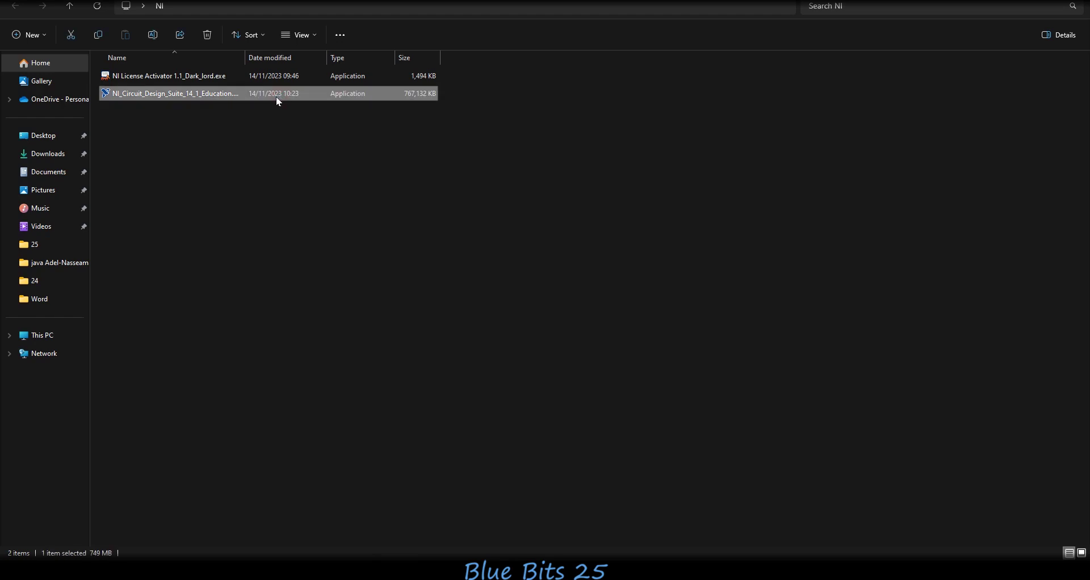
Step: Launch NI License Activator 1.1 and deactivate the Education and Student editions of Multisim 14.1.0
double_click(218, 80)
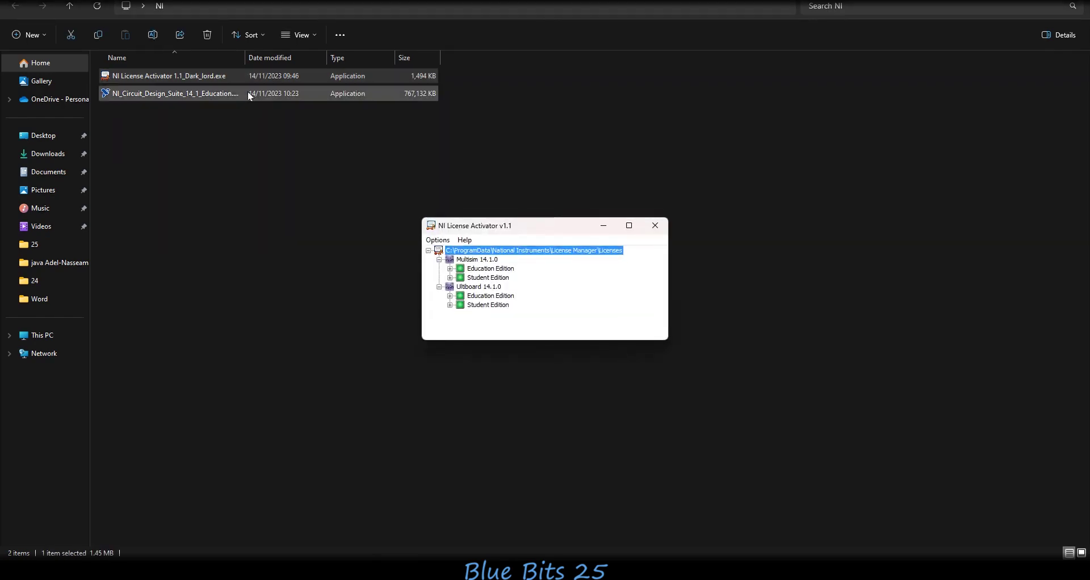
left_click(489, 269)
right_click(489, 270)
left_click(489, 278)
right_click(489, 278)
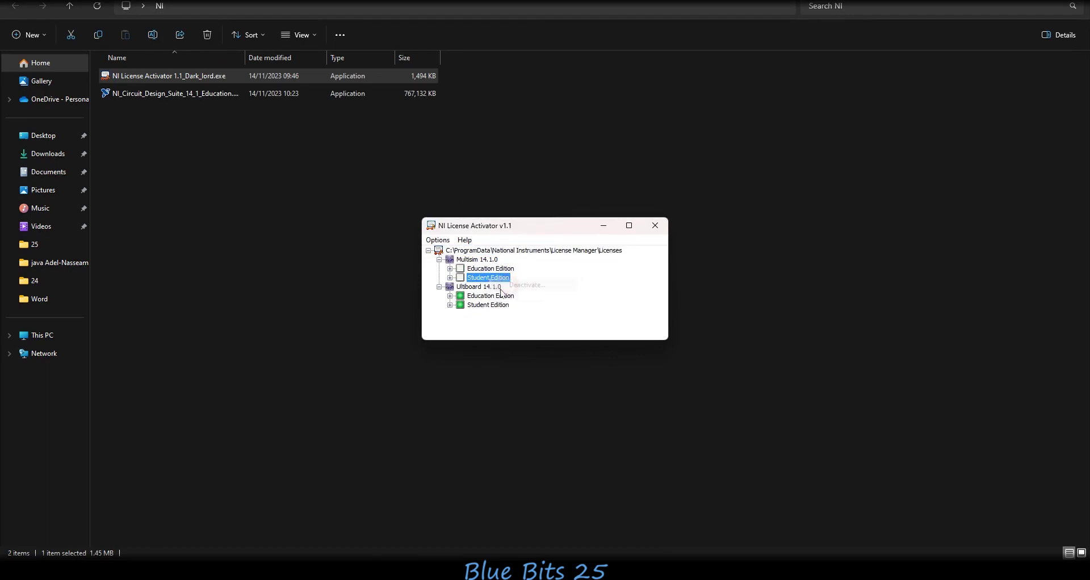
key("Down")
key("Down")
left_click(461, 272)
left_click(461, 278)
left_click(478, 296)
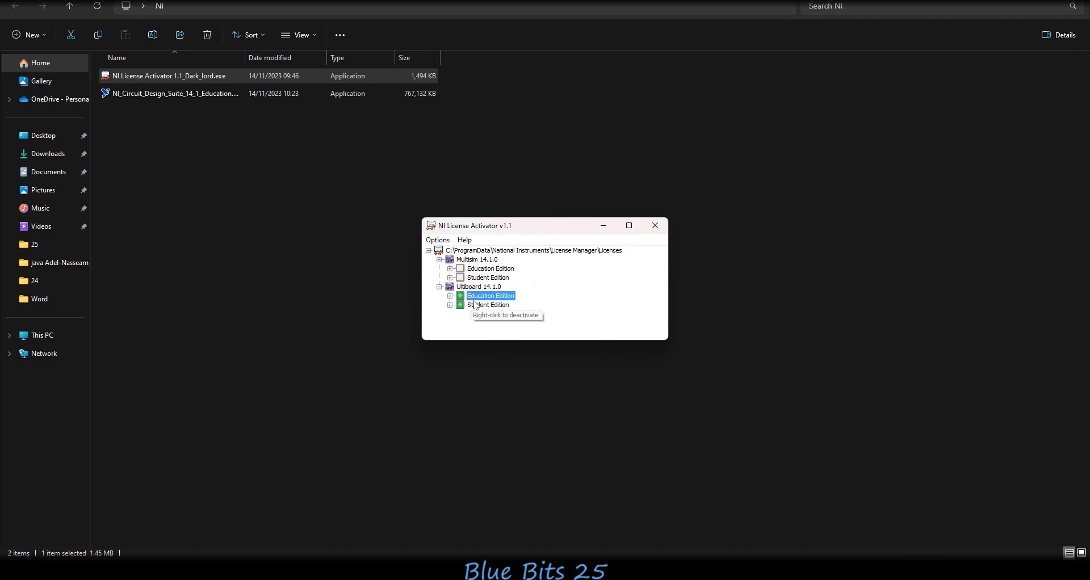
Step: Activate the Education and Student editions of Multisim 14.1.0 and close the license activator
left_click(478, 270)
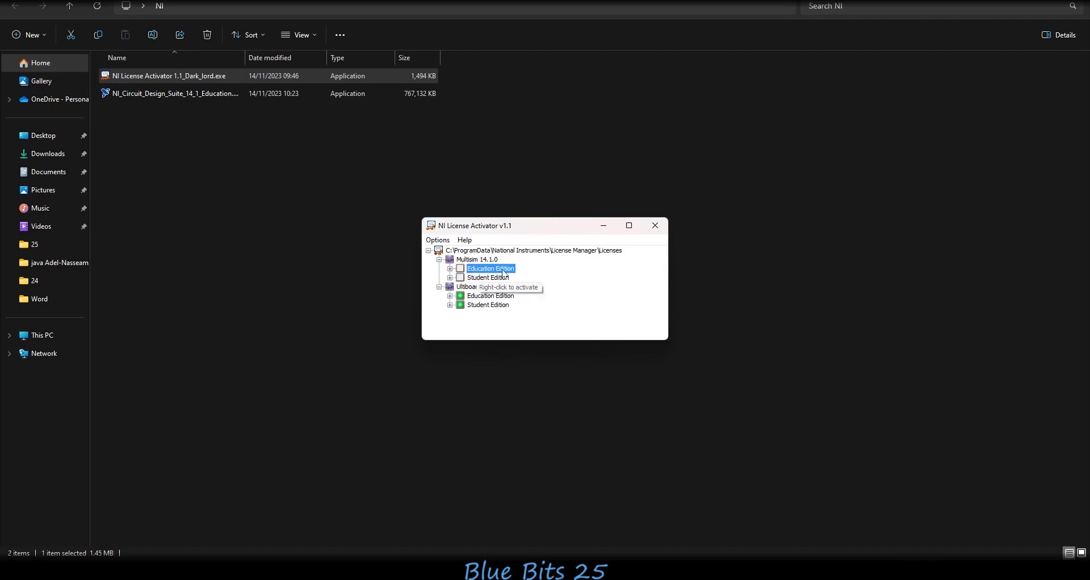
right_click(494, 270)
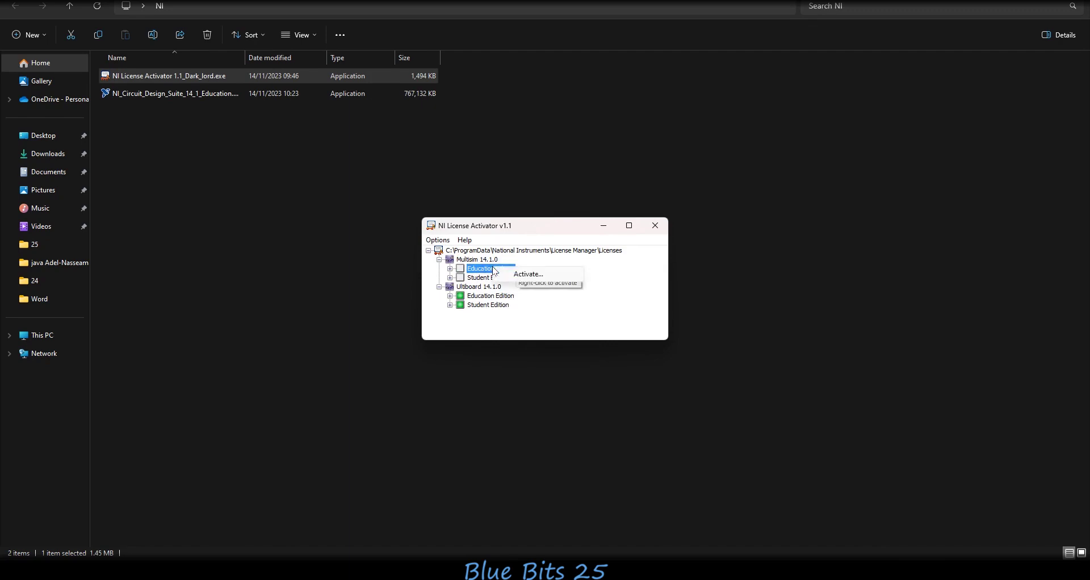
left_click(531, 275)
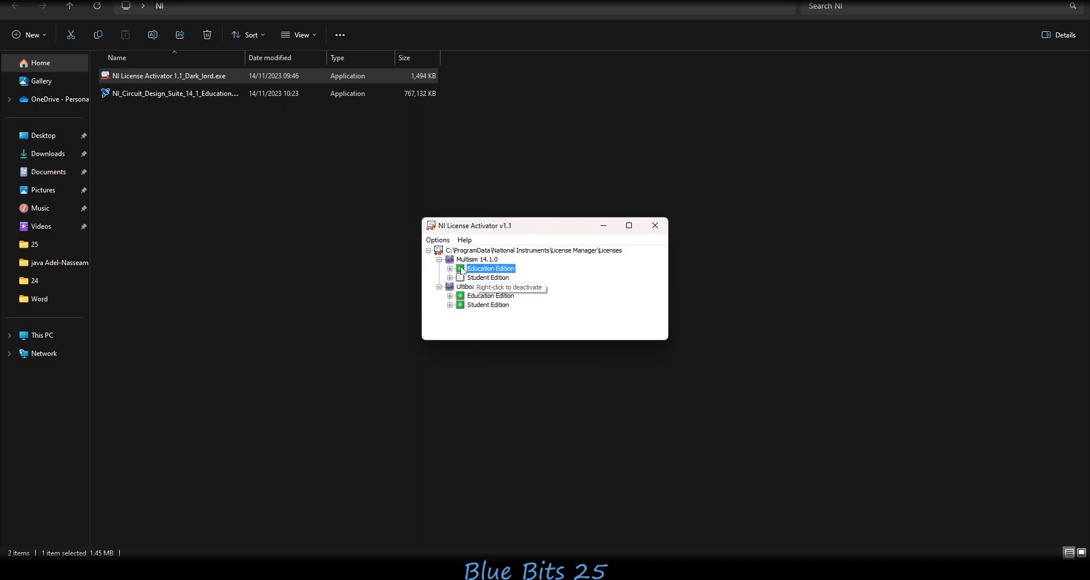
left_click(479, 277)
right_click(483, 280)
left_click(562, 287)
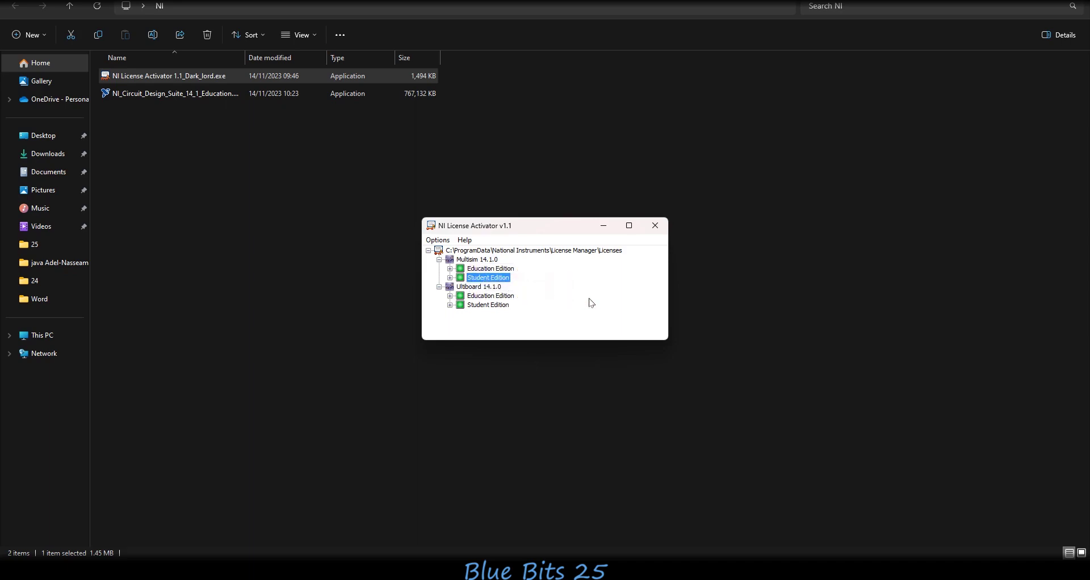
left_click(655, 226)
Step: Search the installed apps for "mul" and launch Multisim
left_click(461, 229)
key("super")
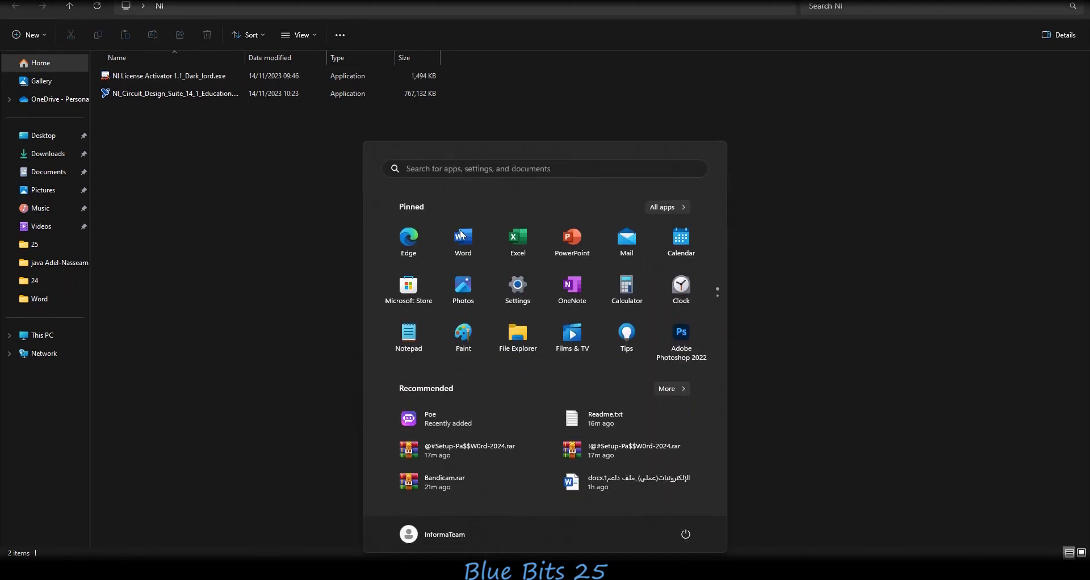
type("mul")
left_click(394, 255)
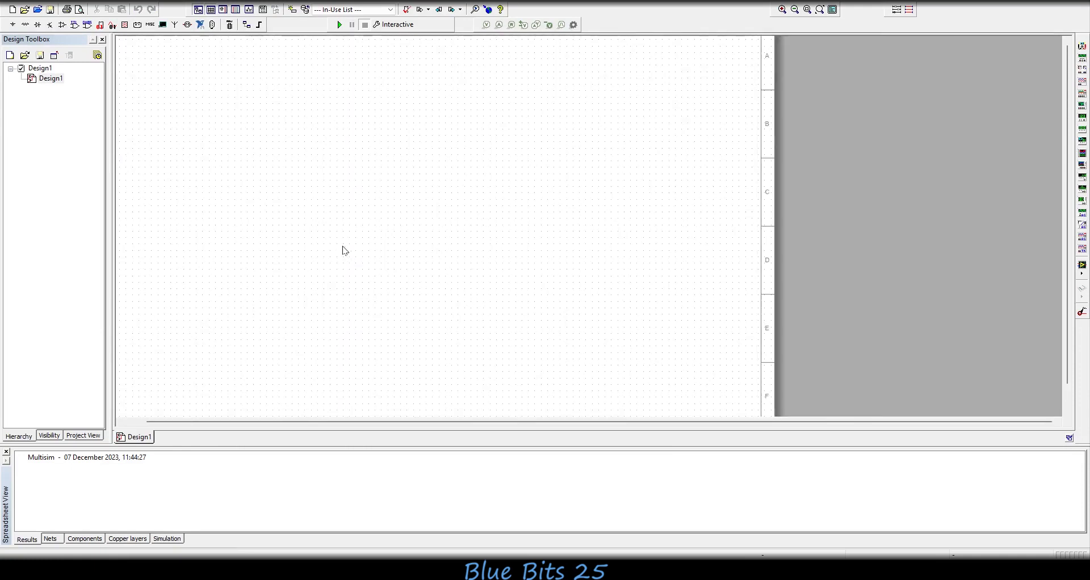
Step: Examine the blank Design1 schematic sheet, including its grid and its numbered and lettered border zones
scroll(171, 252, "up", 3)
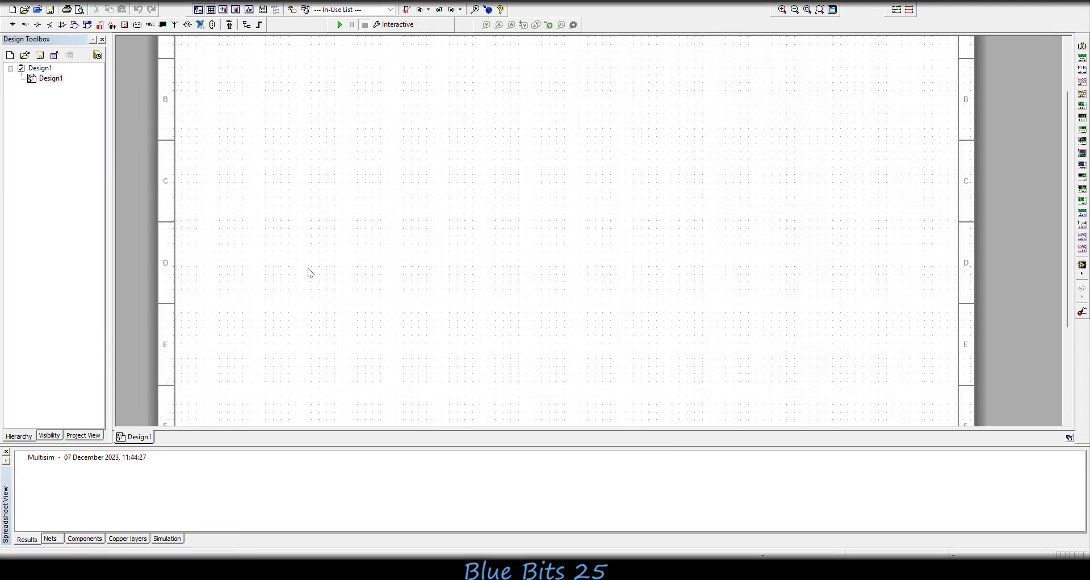
scroll(674, 244, "up", 1)
scroll(674, 244, "down", 2)
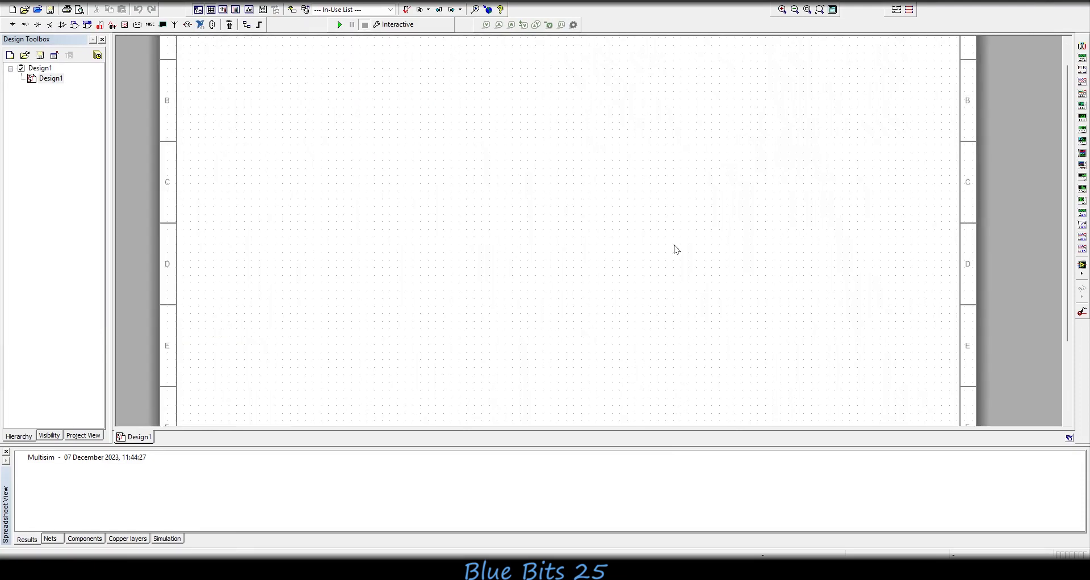
scroll(572, 376, "up", 2)
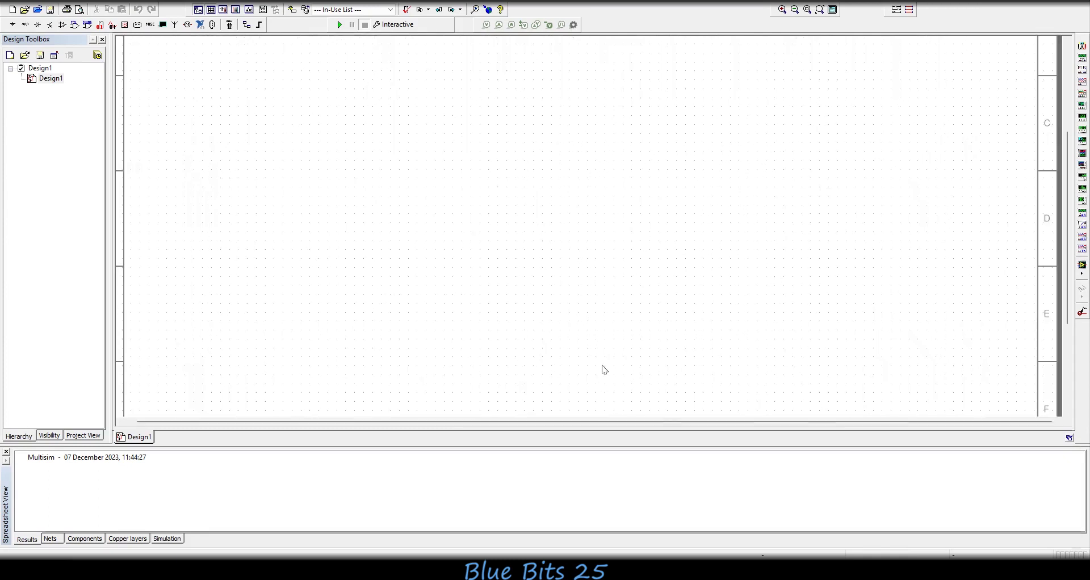
scroll(656, 325, "up", 2)
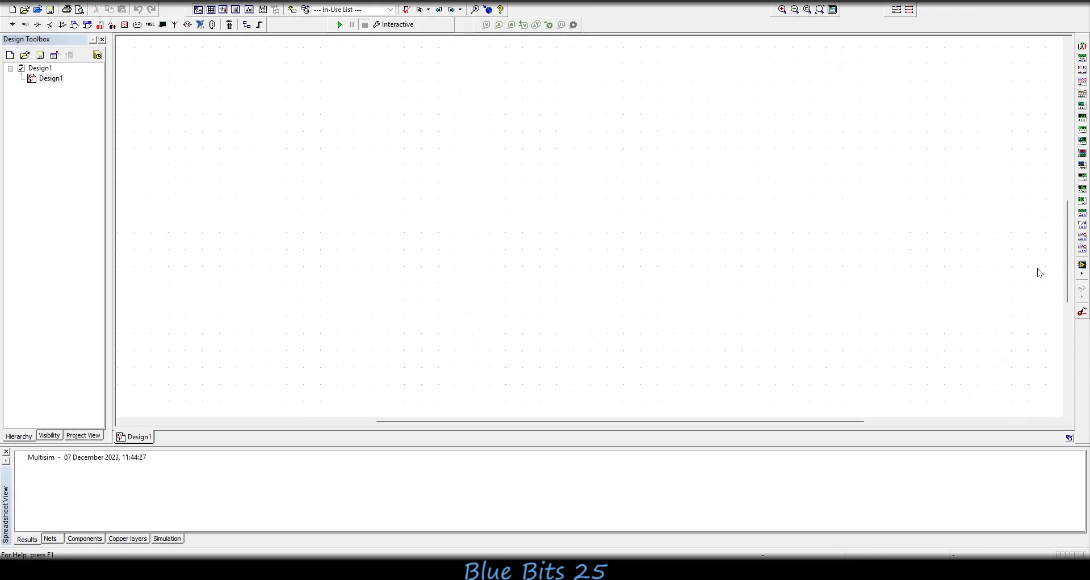
left_click_drag(1068, 262, 1008, 288)
left_click_drag(1068, 271, 1065, 128)
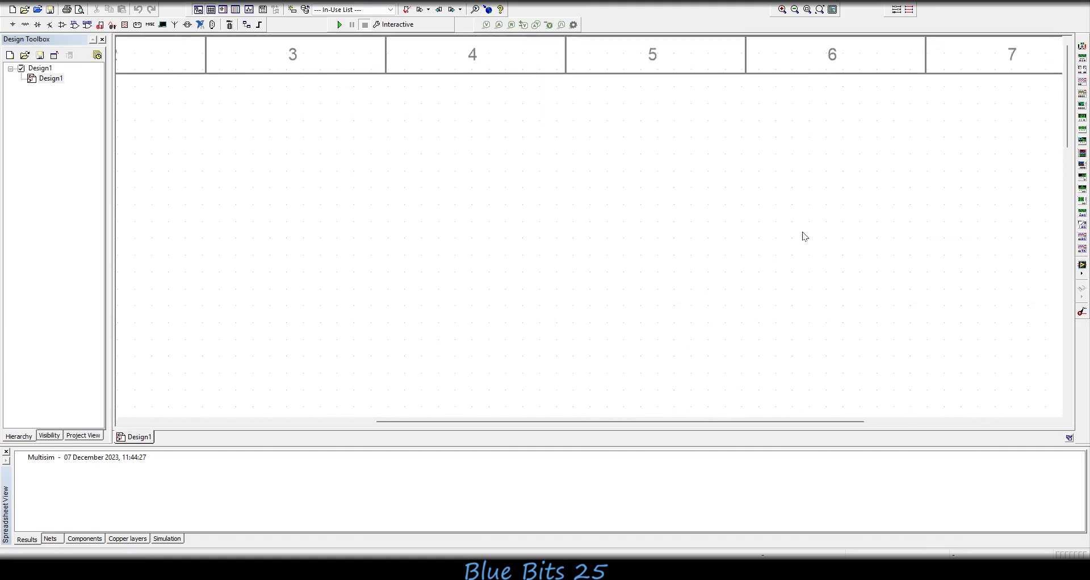
scroll(795, 233, "left", 5)
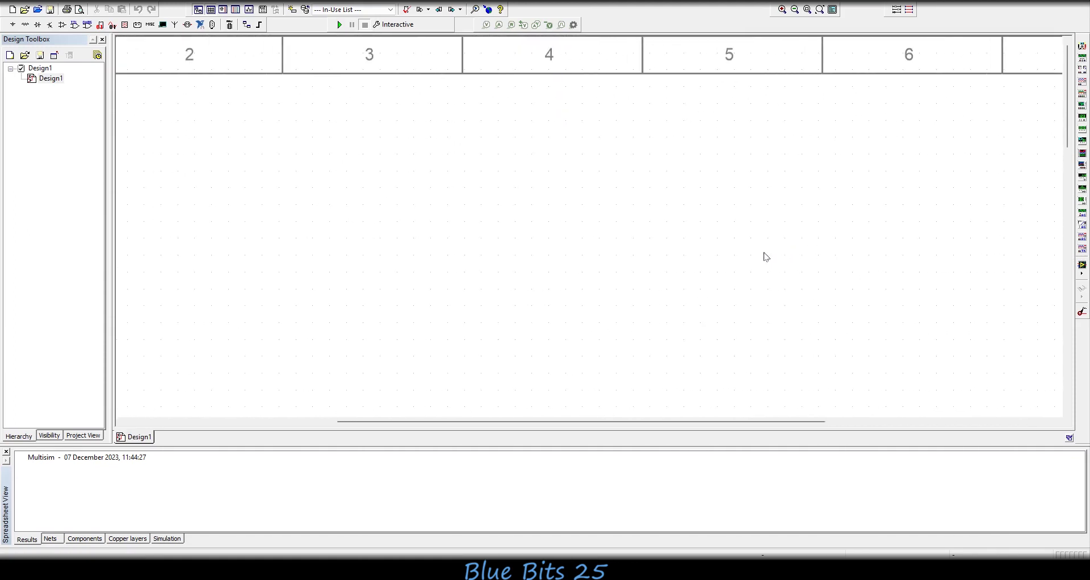
scroll(759, 293, "left", 1)
scroll(759, 292, "down", 2)
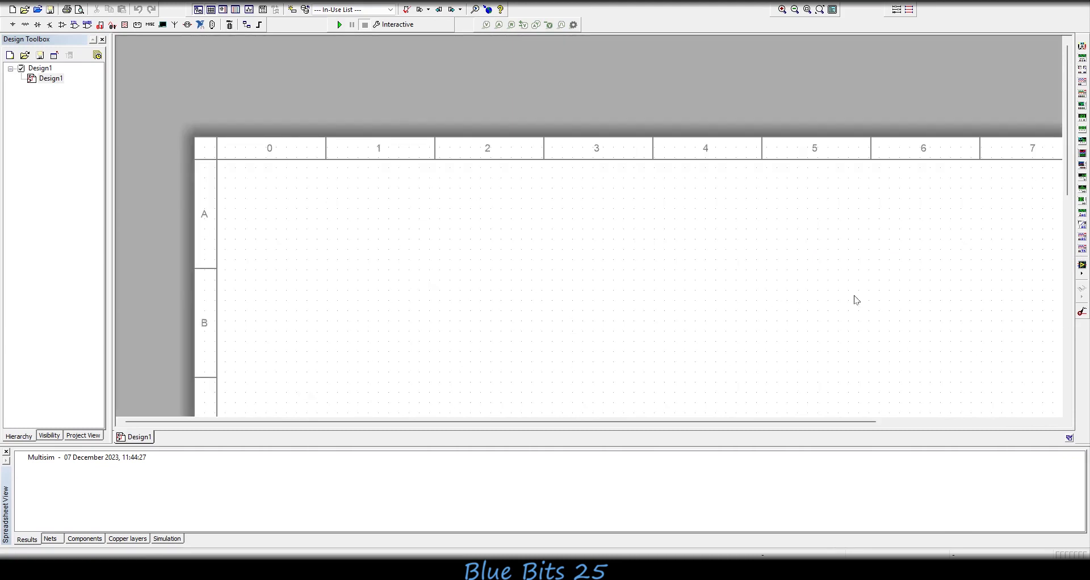
scroll(1057, 236, "down", 3)
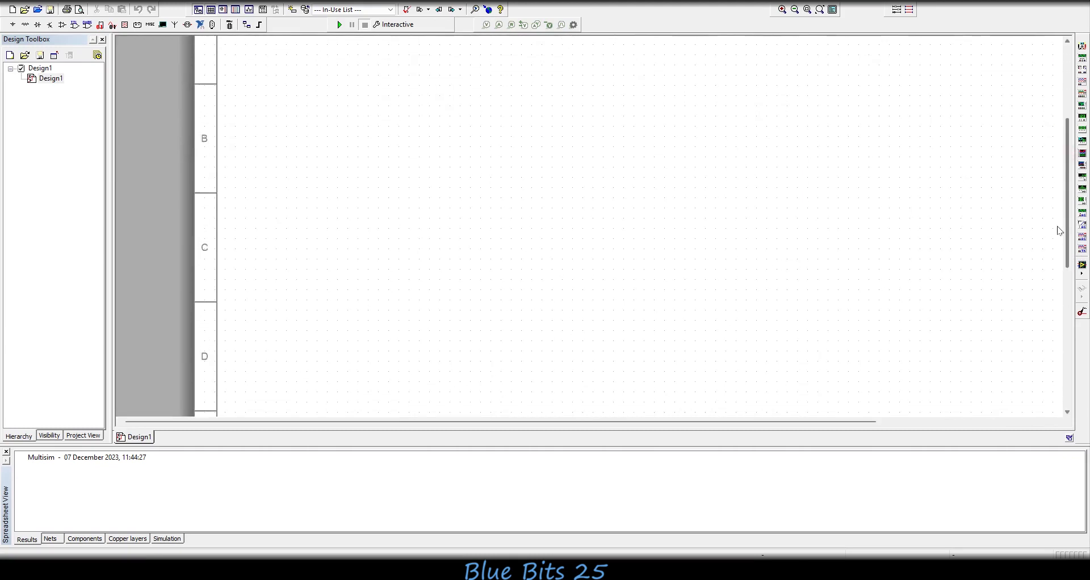
left_click_drag(695, 421, 776, 420)
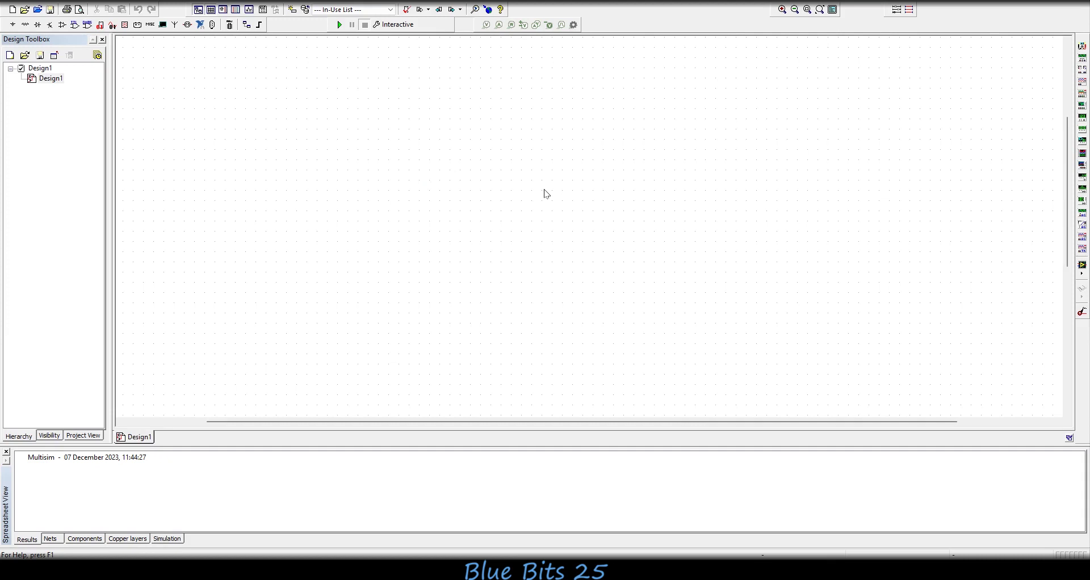
key("ctrl+w")
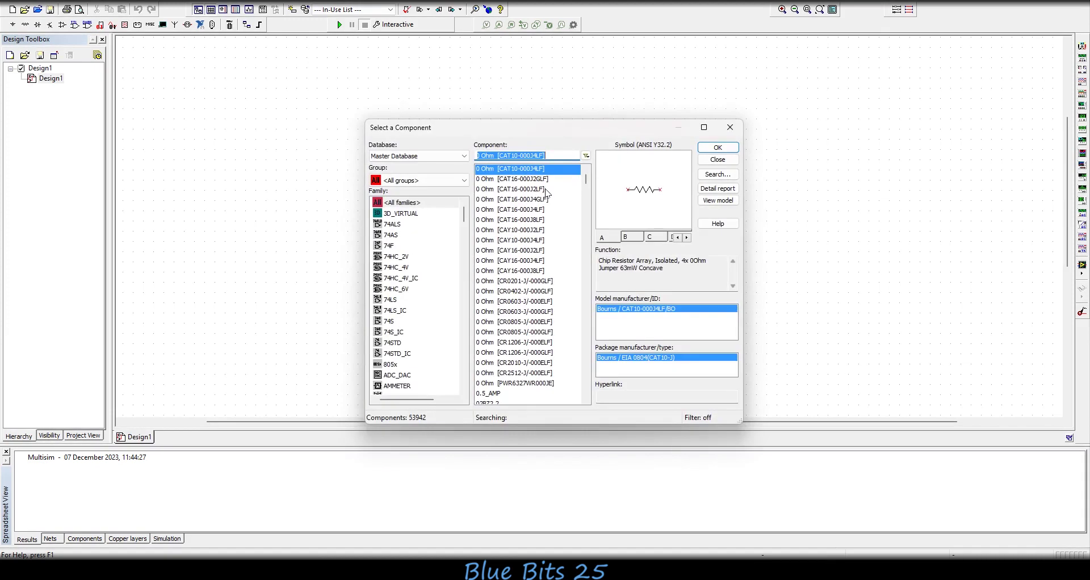
left_click(714, 143)
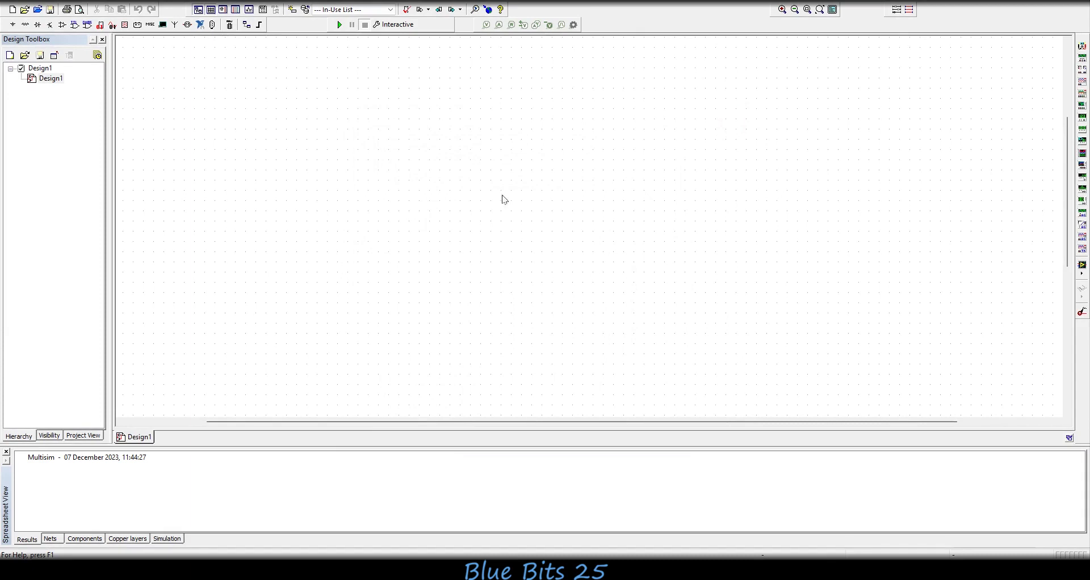
right_click(544, 145)
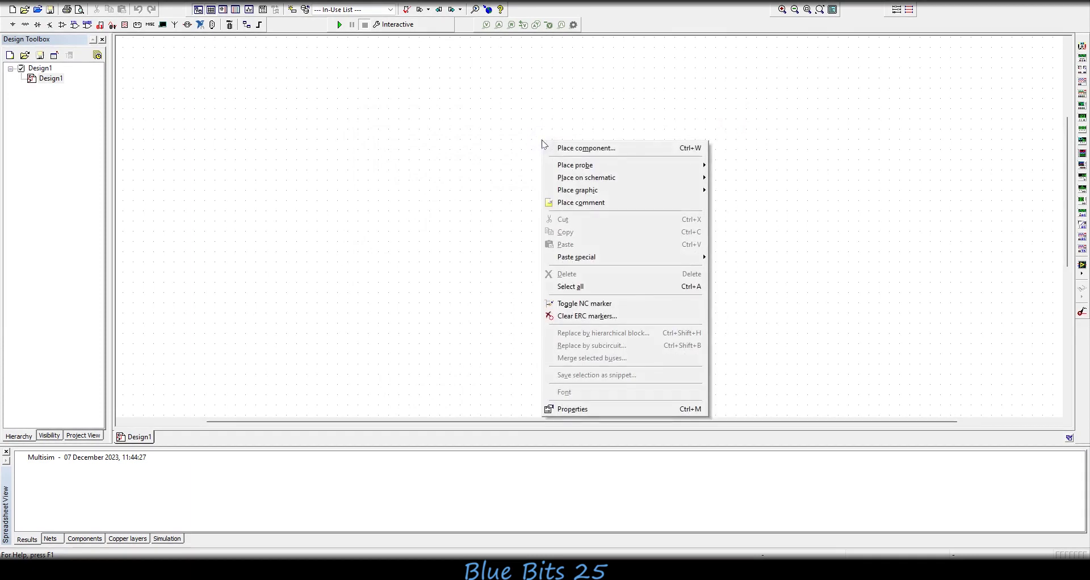
left_click(597, 147)
left_click(729, 129)
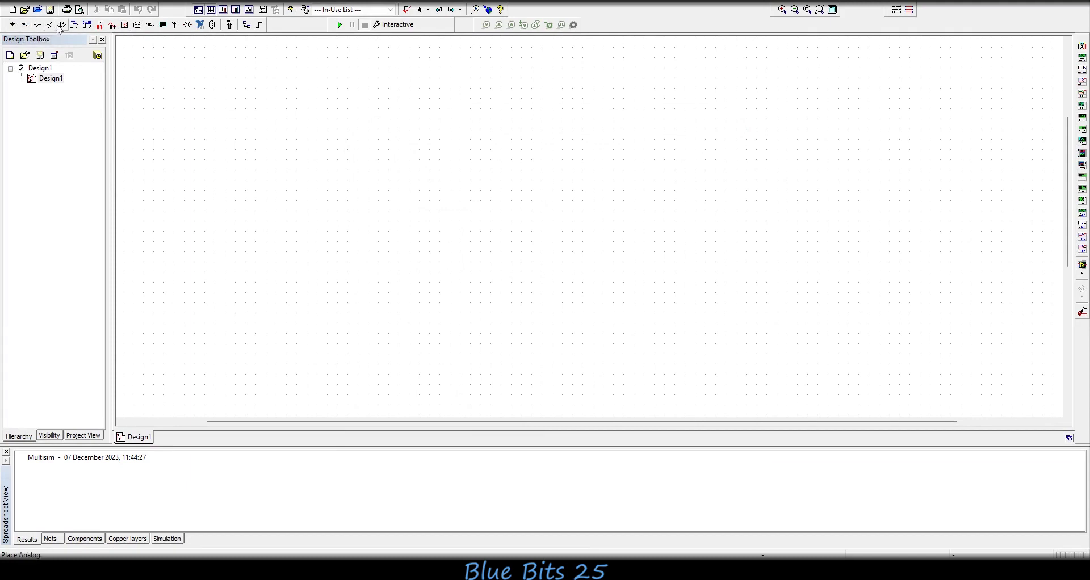
Step: Place an AC_POWER source from the POWER_SOURCES family of the Sources group on the schematic
left_click(13, 25)
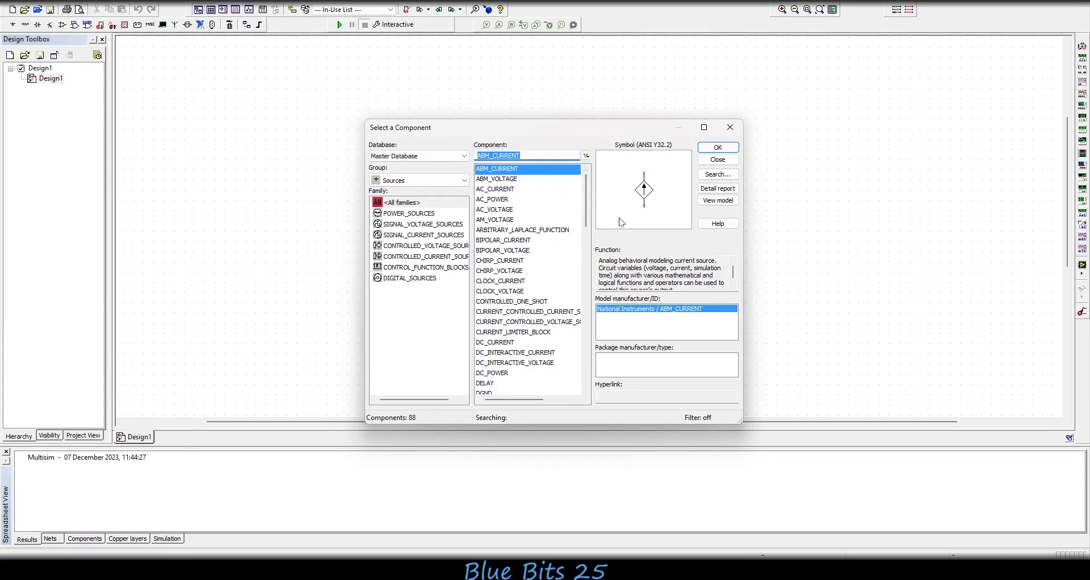
left_click(797, 161)
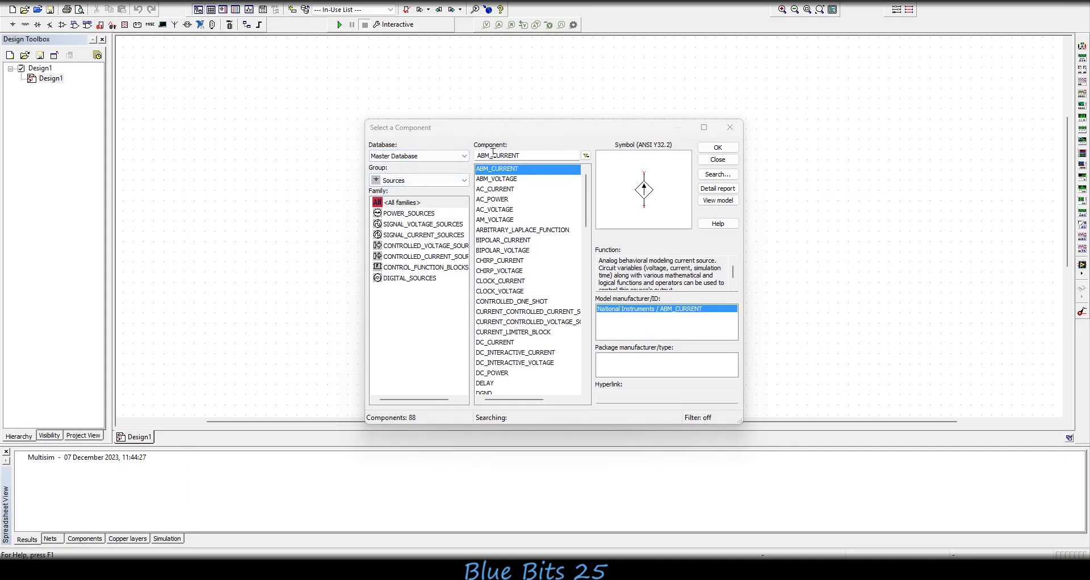
left_click(443, 180)
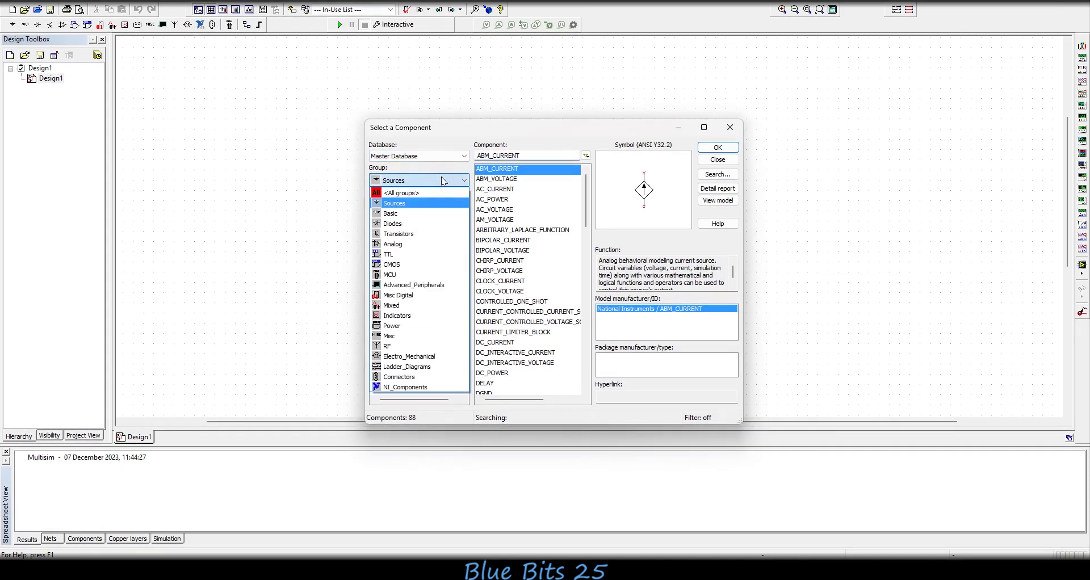
left_click(412, 206)
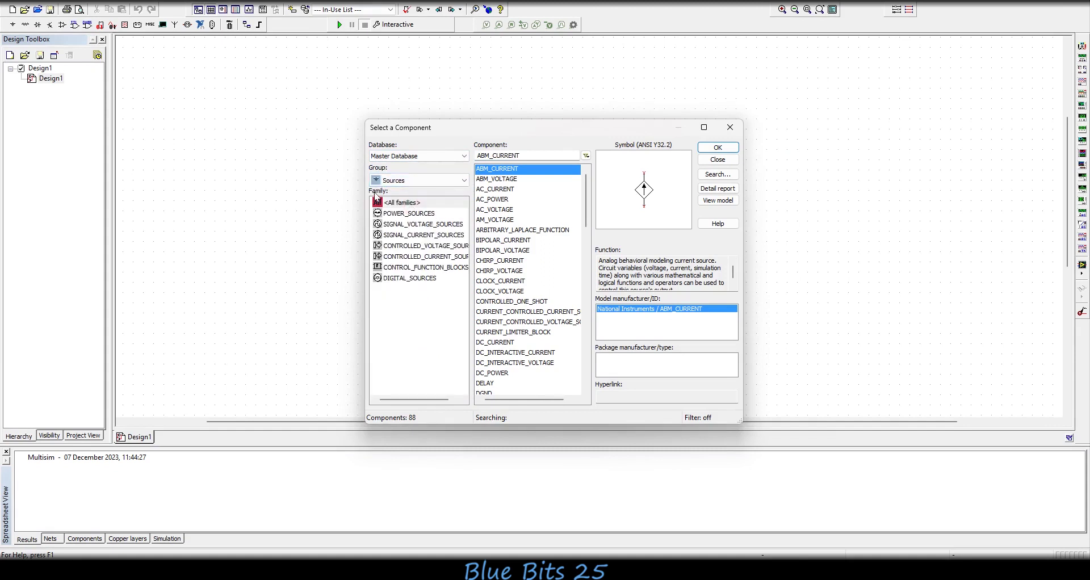
left_click(411, 215)
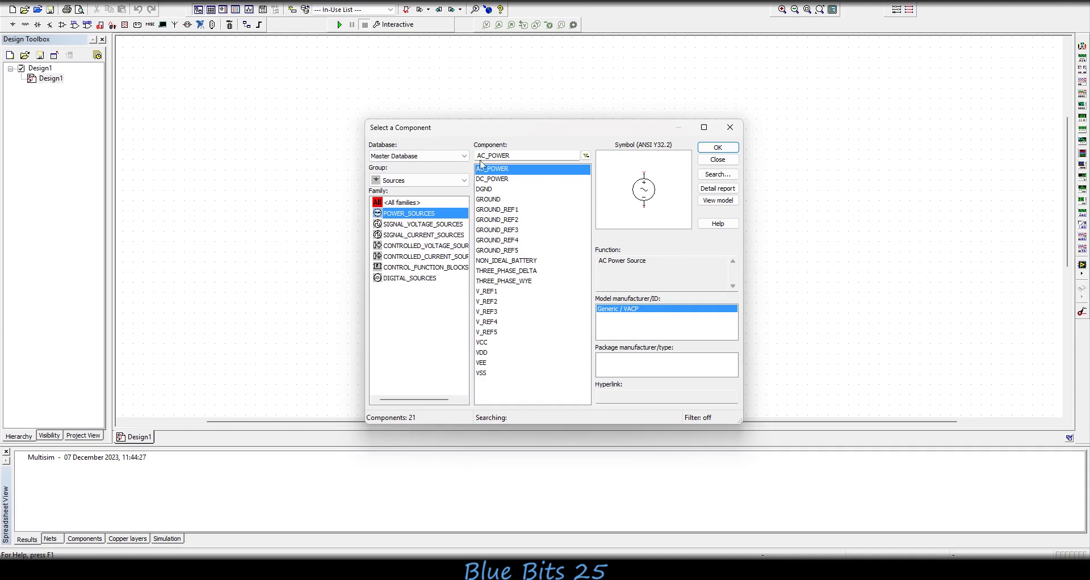
left_click_drag(495, 178, 502, 282)
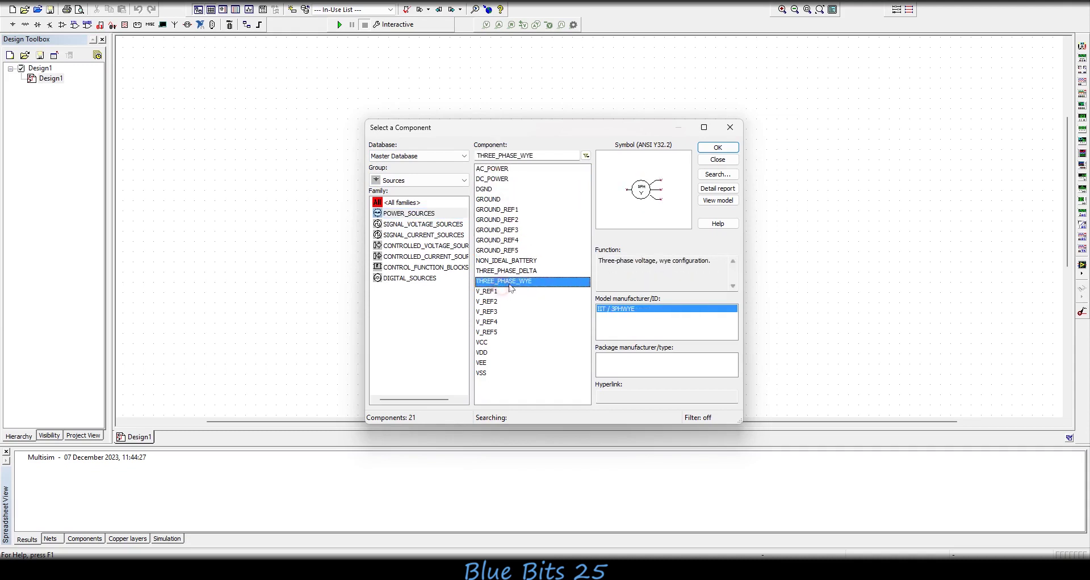
left_click(496, 169)
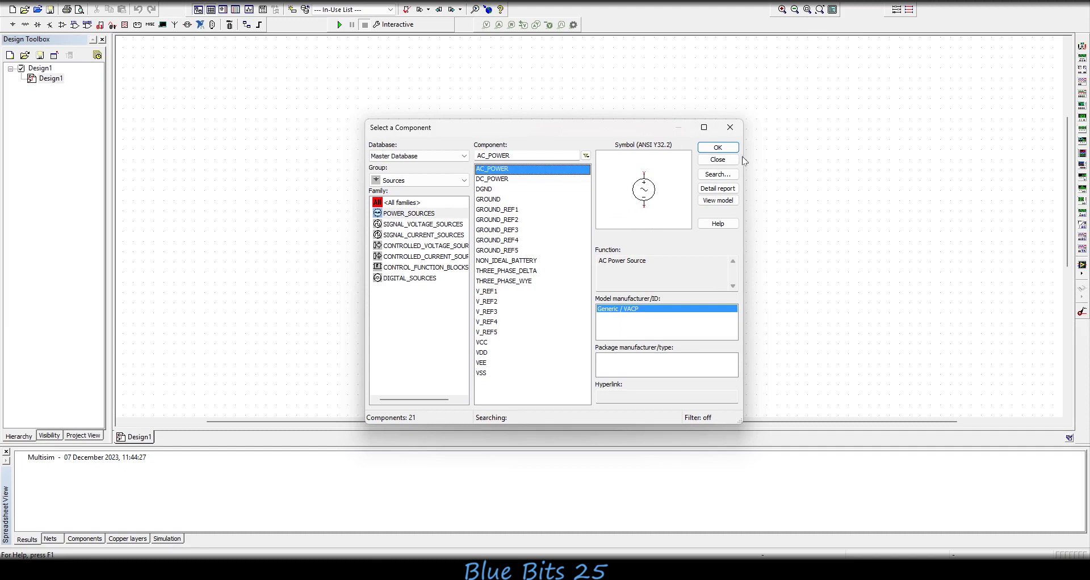
left_click(718, 149)
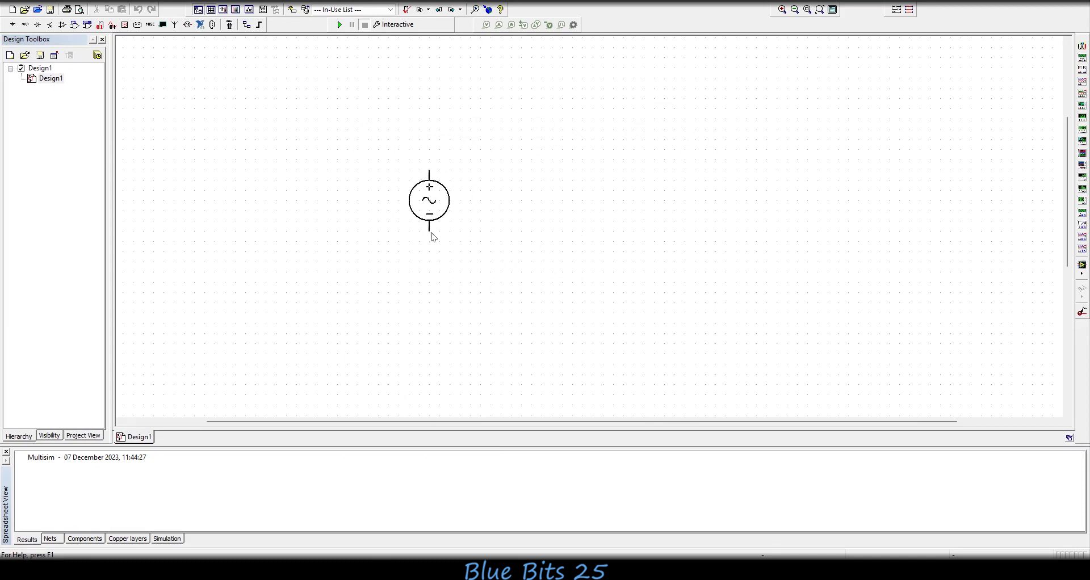
left_click(427, 233)
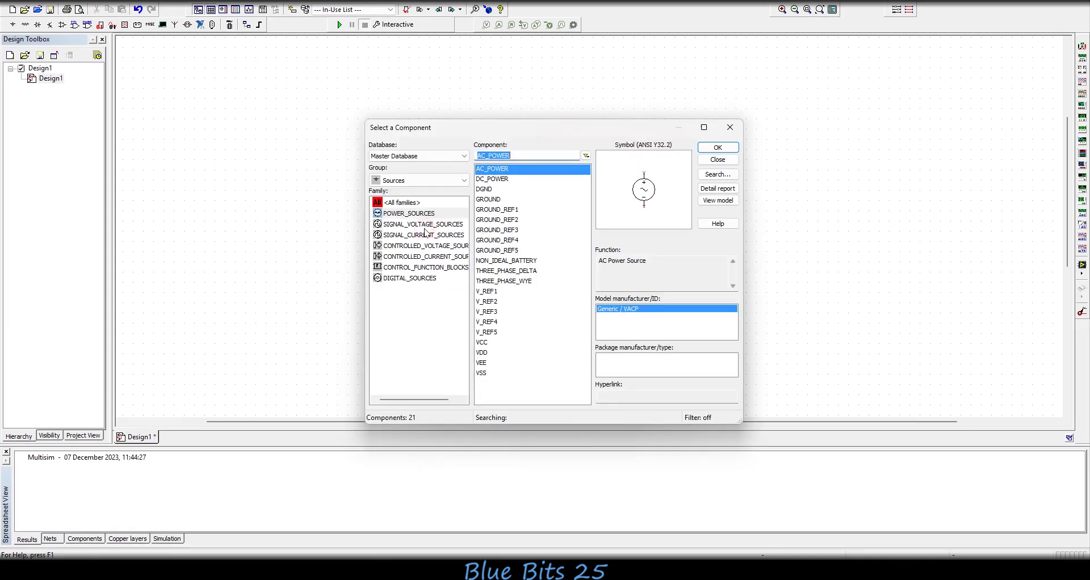
Step: Place a GROUND component on the sheet, below and to the right of the AC source
left_click_drag(944, 164, 666, 192)
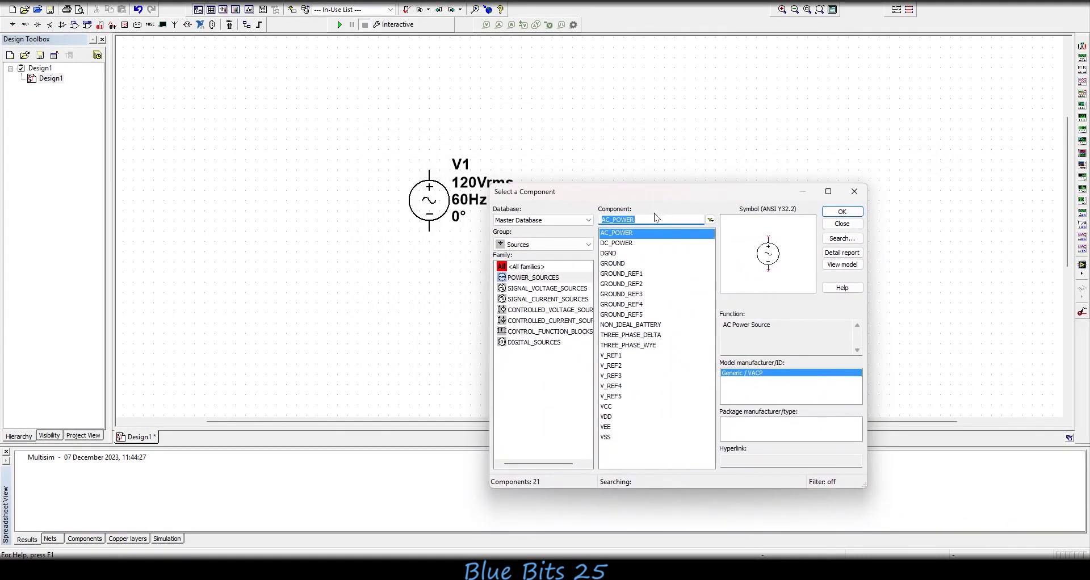
left_click(631, 264)
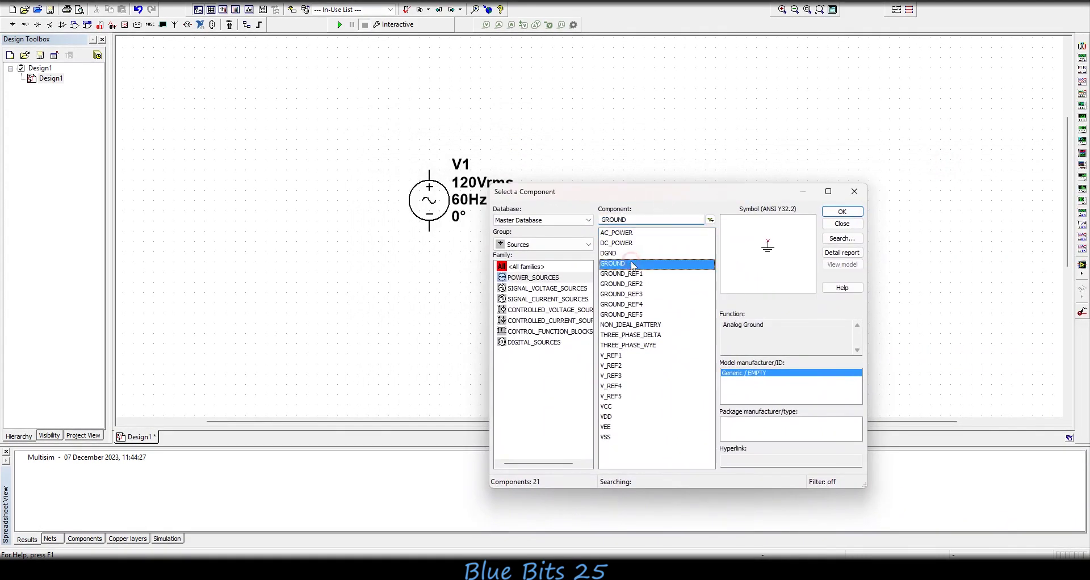
left_click(835, 214)
left_click(530, 265)
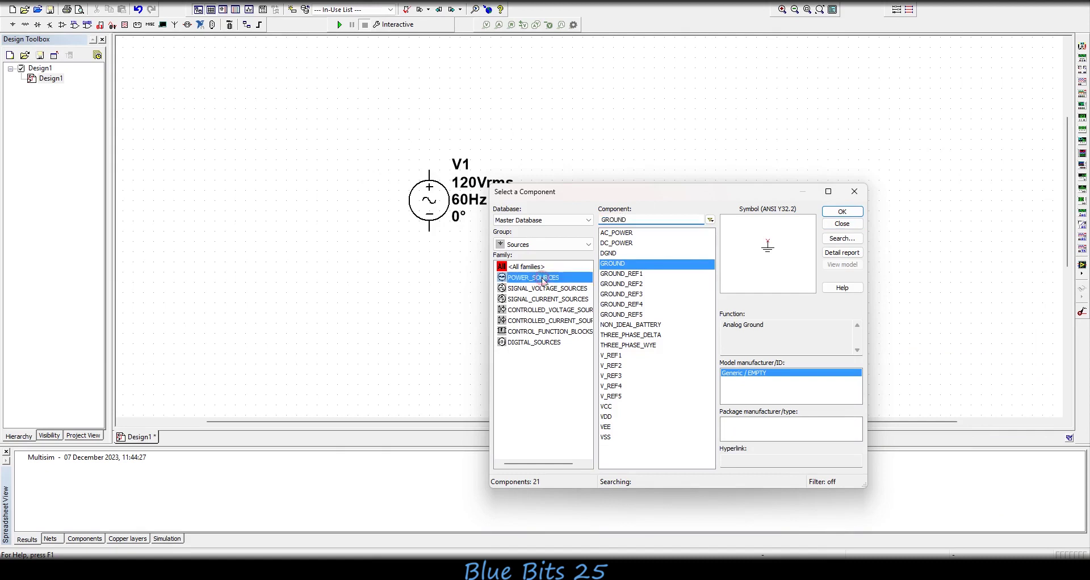
Step: Preview the AC_POWER, DC_POWER and GROUND entries in the power sources family and close the component browser
left_click(634, 234)
left_click(629, 244)
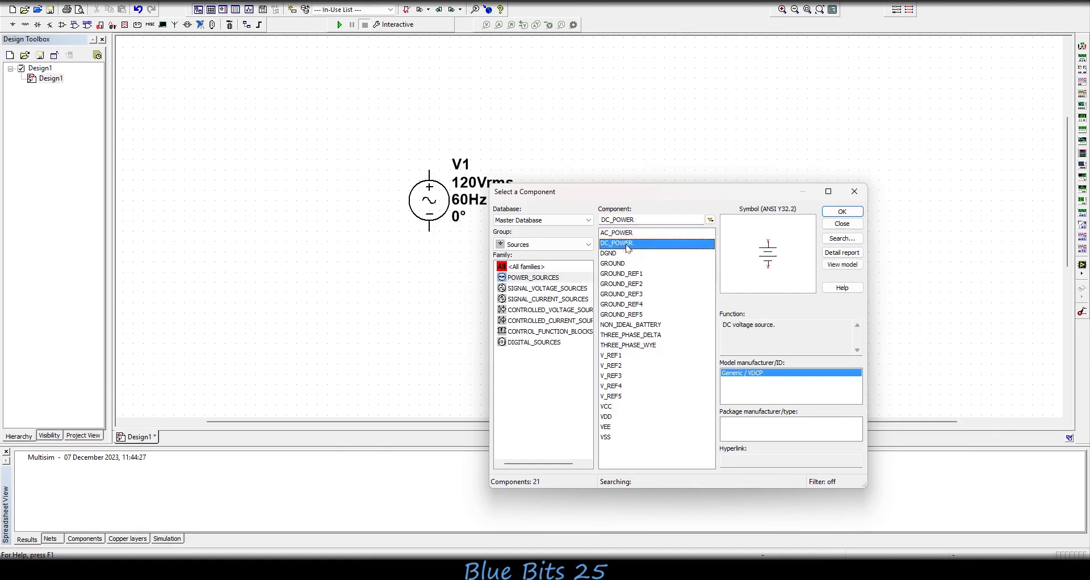
left_click(631, 265)
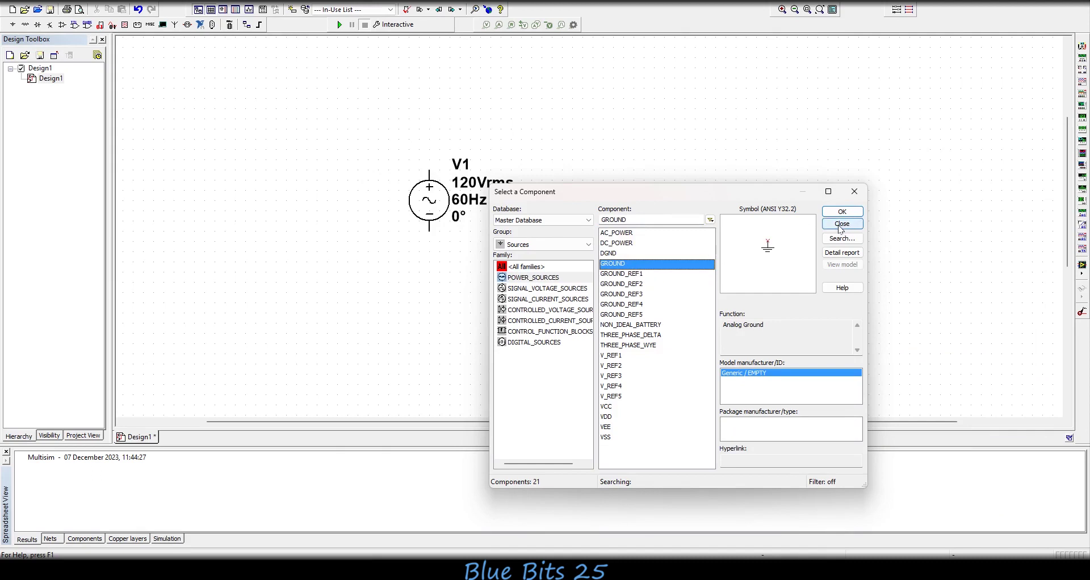
left_click_drag(761, 191, 501, 160)
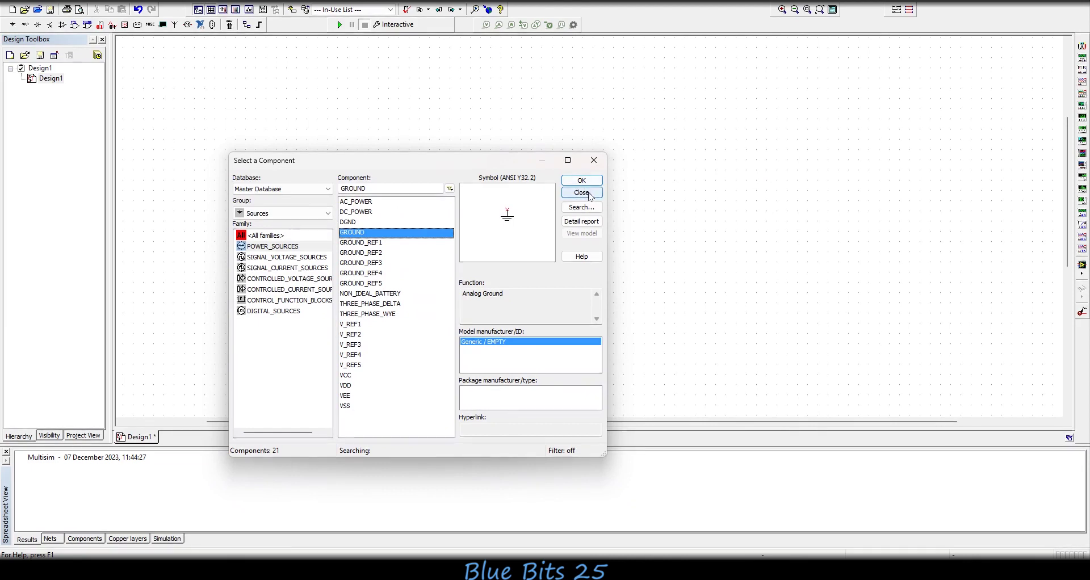
left_click(581, 192)
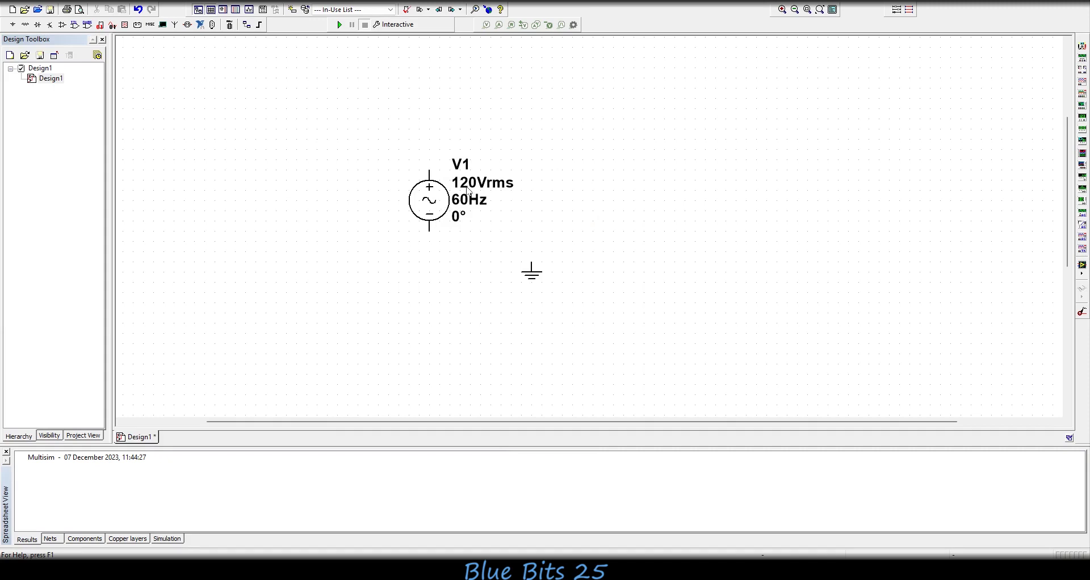
Step: Set the AC source's RMS voltage to 12 V and its frequency to 50 Hz
double_click(441, 192)
left_click_drag(488, 139, 692, 121)
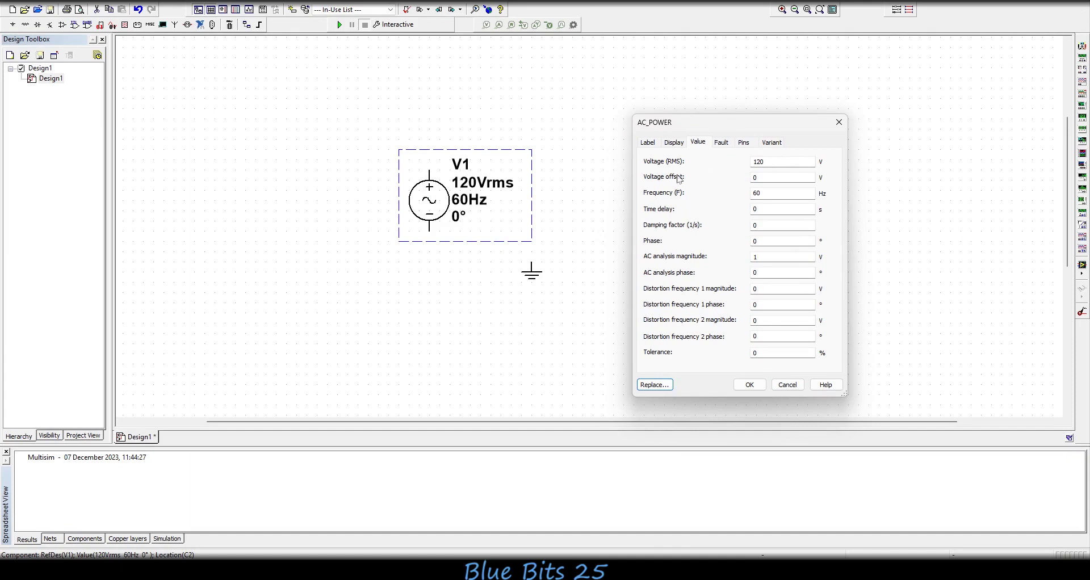
double_click(770, 164)
type("12")
double_click(765, 196)
type("50")
Step: Try component-specific visibility with labels, values, RefDes and attributes turned off, and return the AC source to the sheet visibility settings
left_click(675, 143)
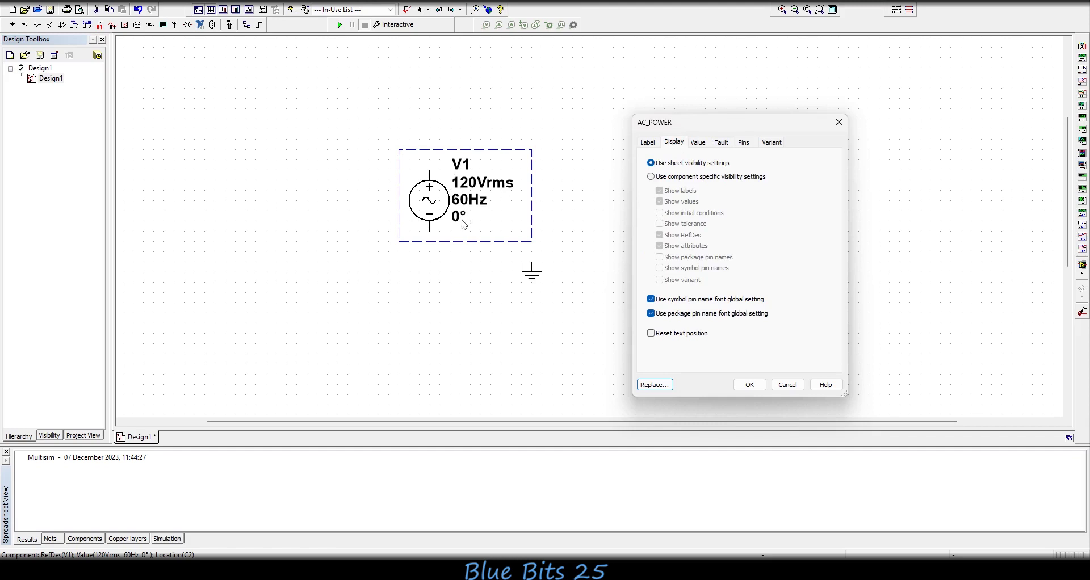
left_click(653, 177)
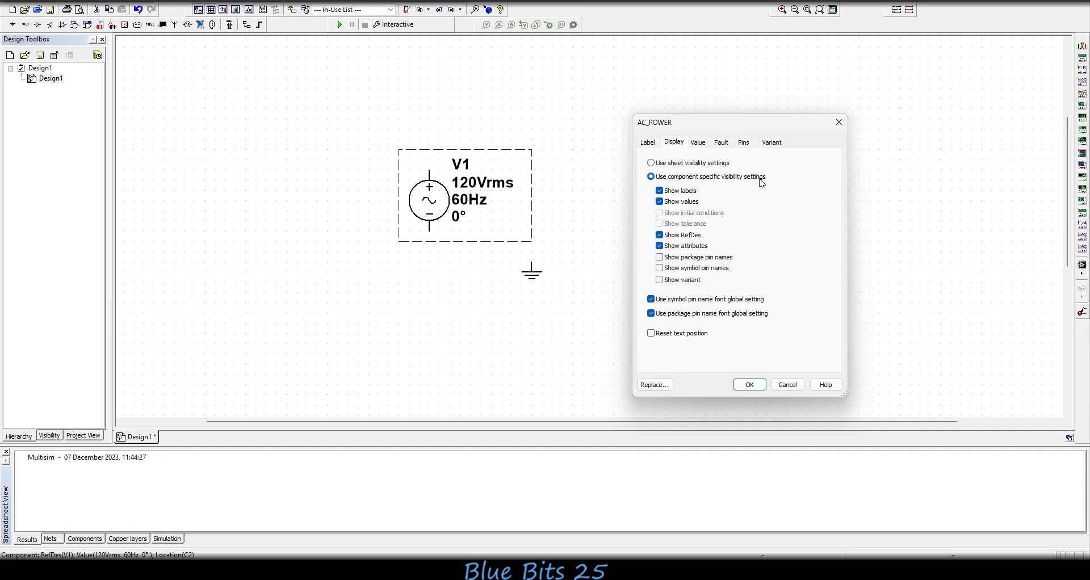
left_click(675, 193)
left_click(677, 201)
left_click(677, 235)
left_click(676, 246)
left_click(653, 164)
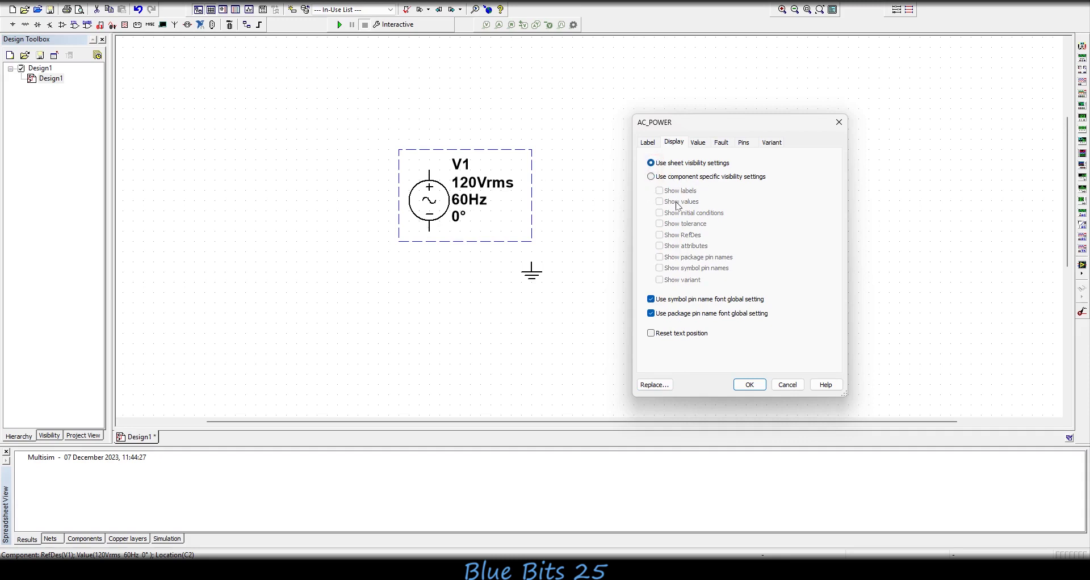
Step: Change the AC source's RefDes to "power" and apply its property changes
left_click(648, 143)
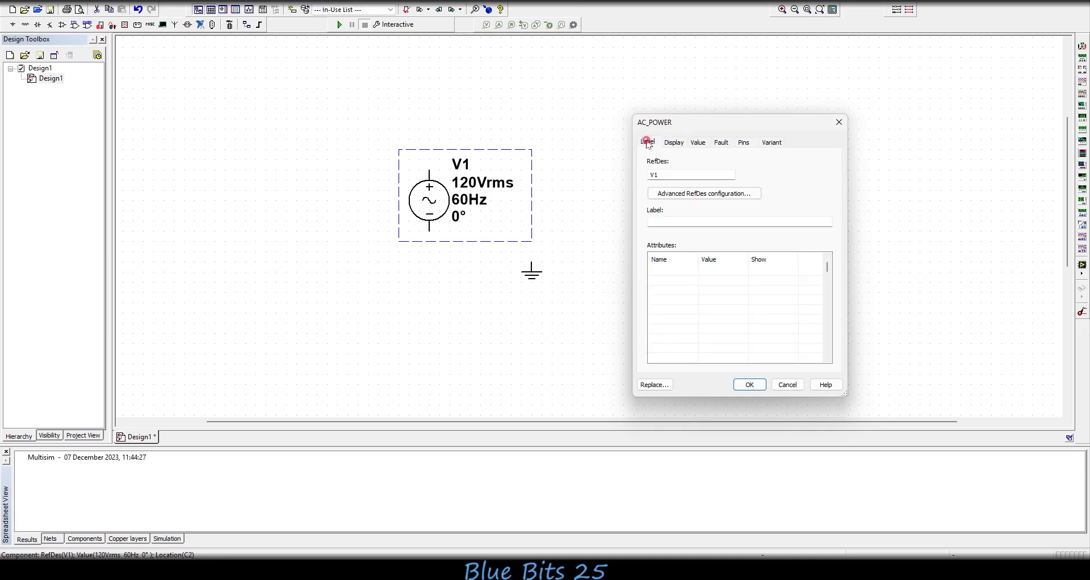
left_click(665, 175)
left_click_drag(666, 175, 642, 175)
type("power")
left_click(791, 185)
left_click(745, 385)
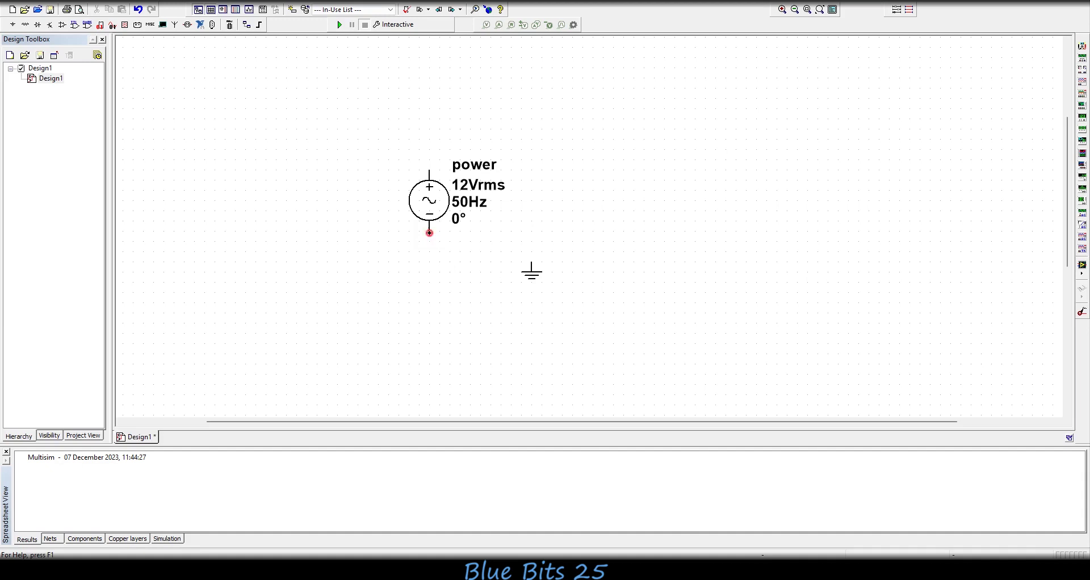
left_click(430, 232)
key("Escape")
left_click(430, 231)
key("Escape")
left_click(429, 231)
key("Escape")
Step: Wire the AC source's negative pin to the ground symbol
left_click(429, 231)
left_click(531, 261)
left_click(533, 278)
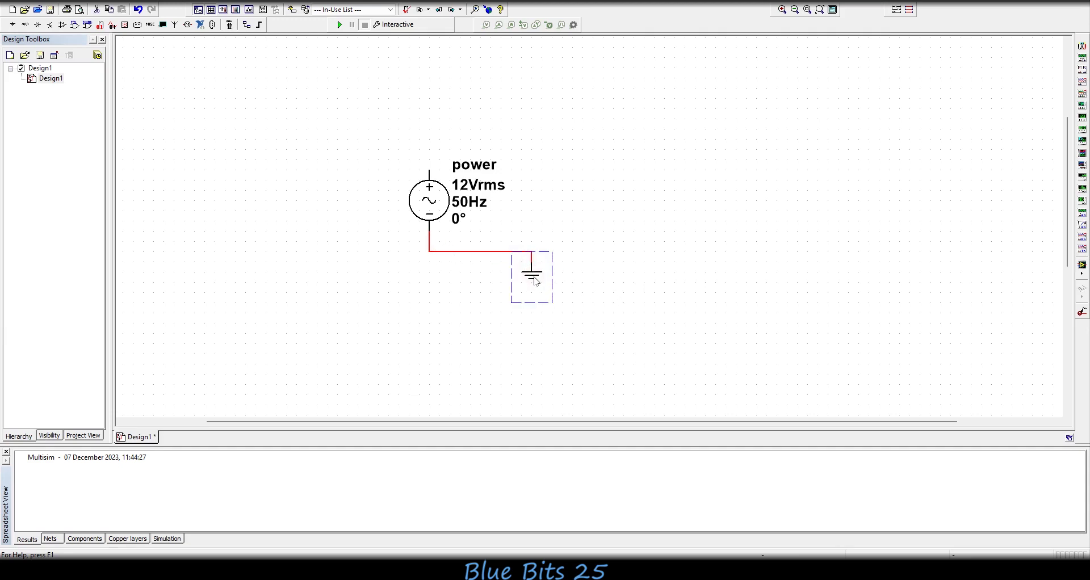
left_click(598, 273)
Step: Move the ground symbol directly below the AC source's negative pin
left_click(534, 278)
left_click_drag(510, 276, 430, 273)
left_click(495, 288)
left_click(429, 259)
left_click(497, 264)
Step: Delete the wire between the source and ground, and attach the ground symbol directly to the source's negative pin
left_click(429, 256)
key("Delete")
left_click(430, 293)
left_click_drag(431, 246, 430, 246)
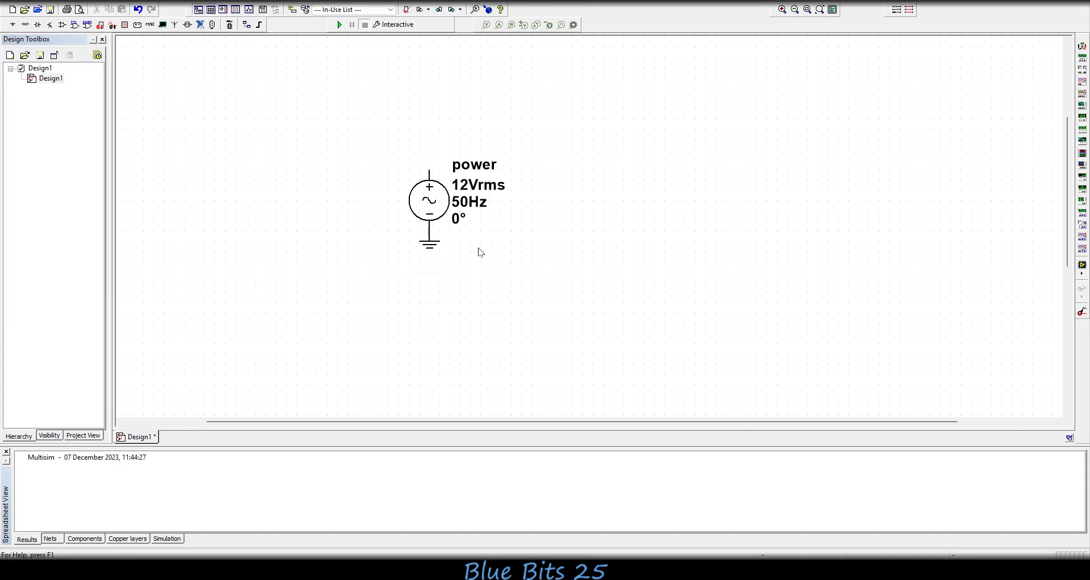
Step: Try routing a wire with several bends from the AC source's positive pin across the sheet, and cancel it
left_click(428, 171)
left_click(560, 85)
left_click(623, 79)
left_click(562, 181)
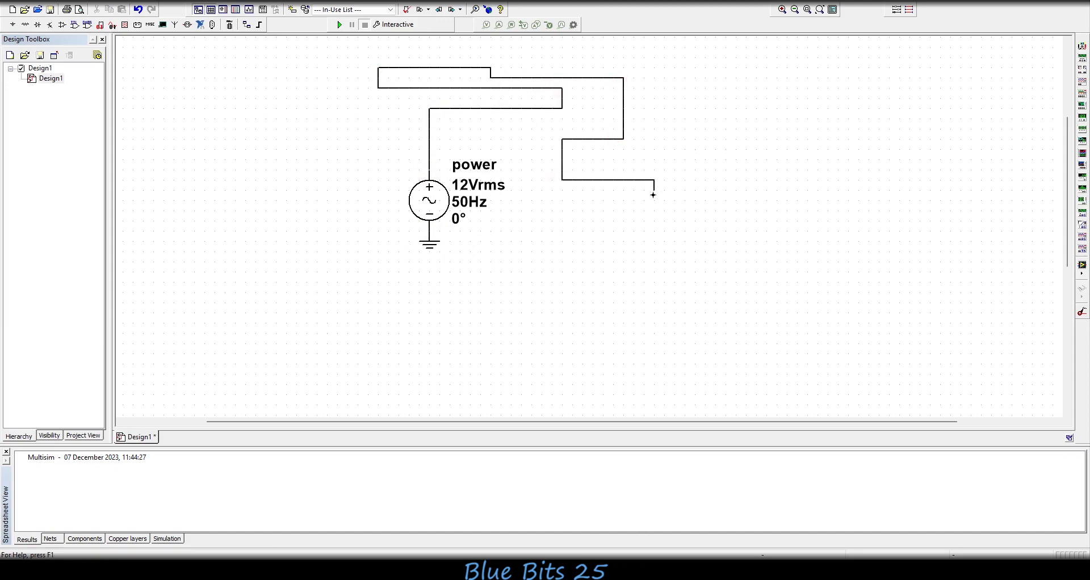
right_click(619, 187)
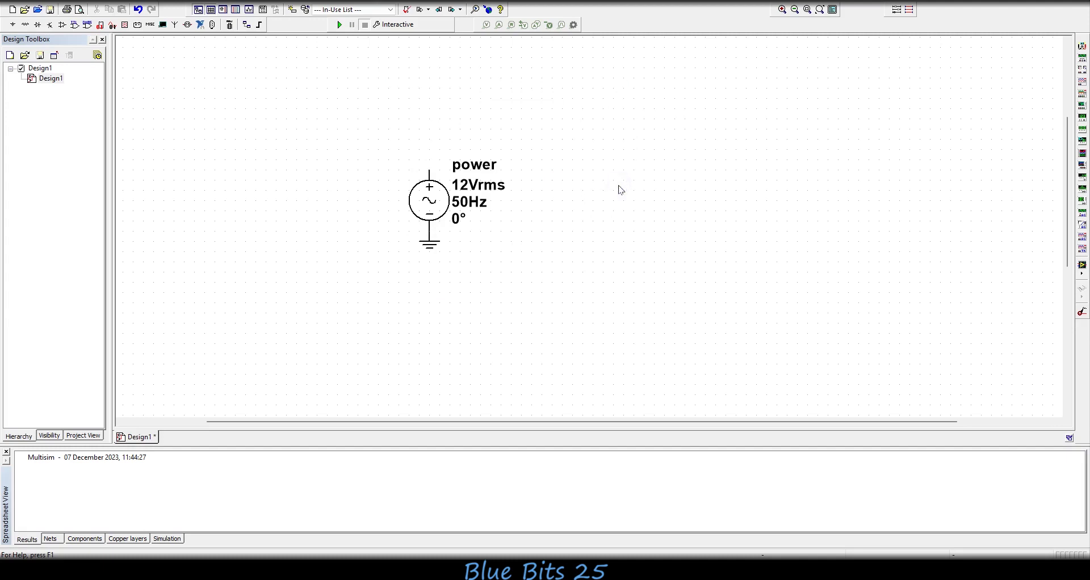